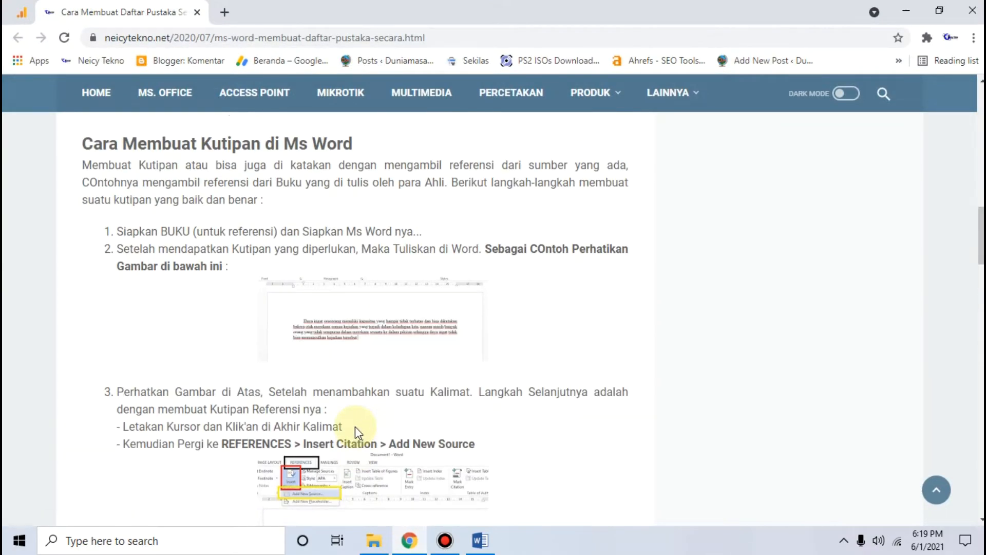
Read the article's title and introduction on automatic bibliographies, and view its sample DAFTAR PUSTAKA image enlarged
scroll(369, 398, "up", 3)
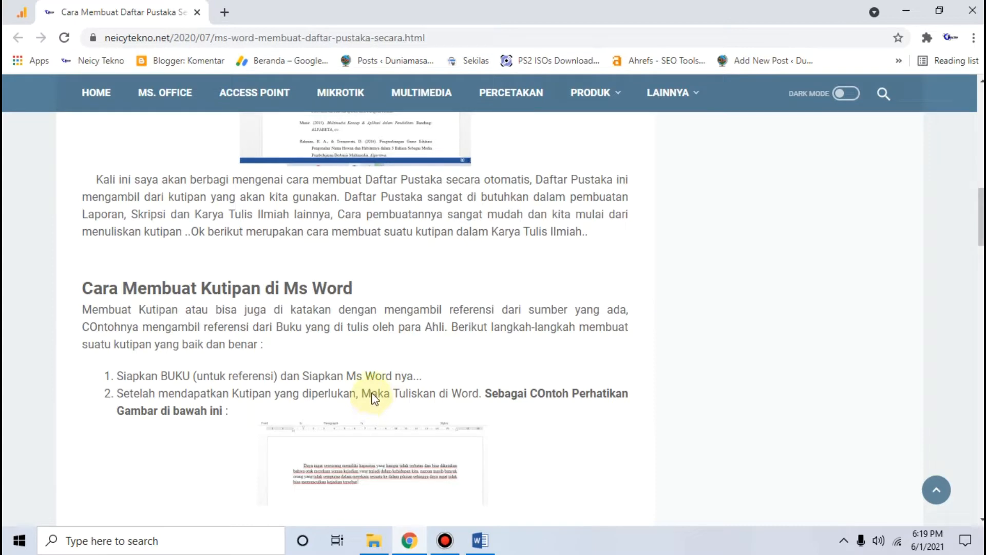
scroll(374, 398, "up", 2)
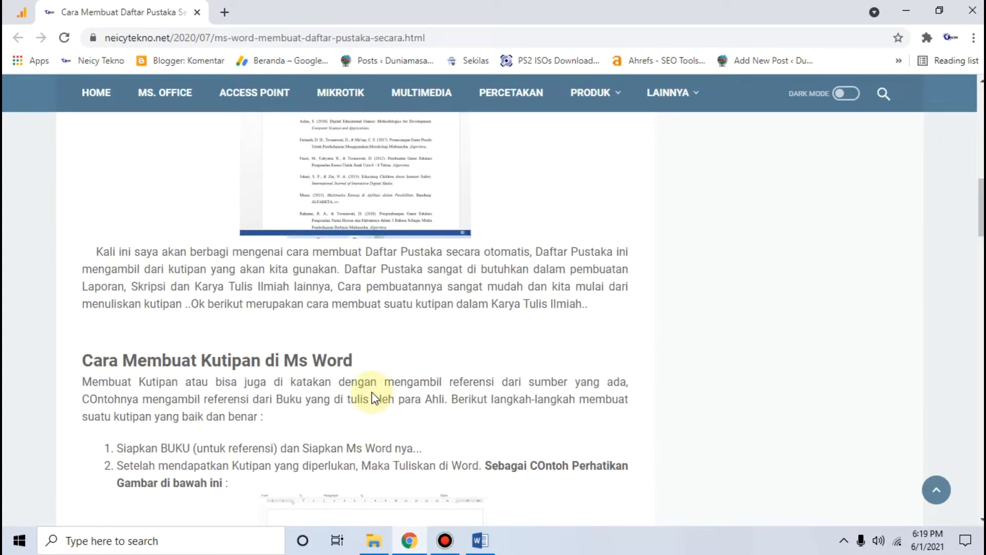
scroll(372, 388, "up", 15)
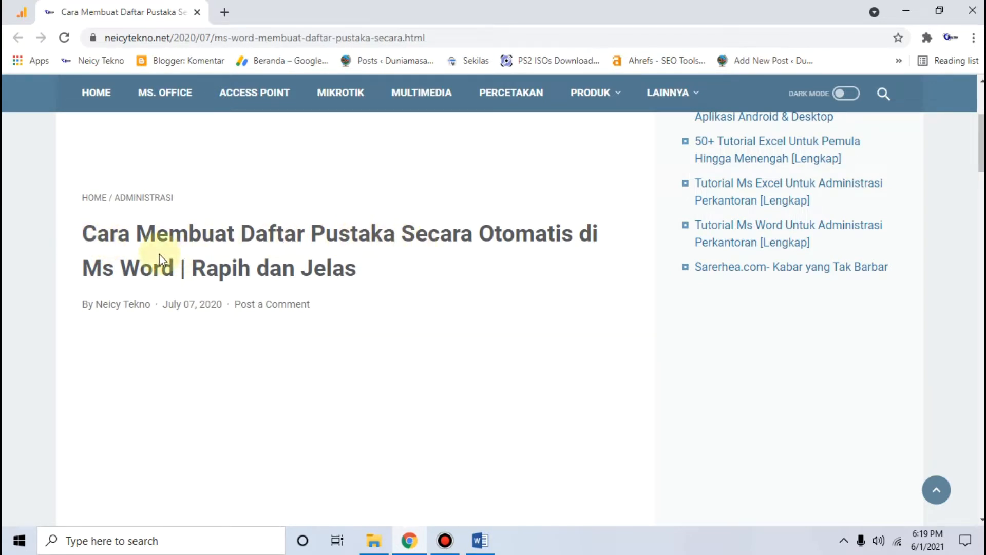
left_click_drag(84, 231, 173, 268)
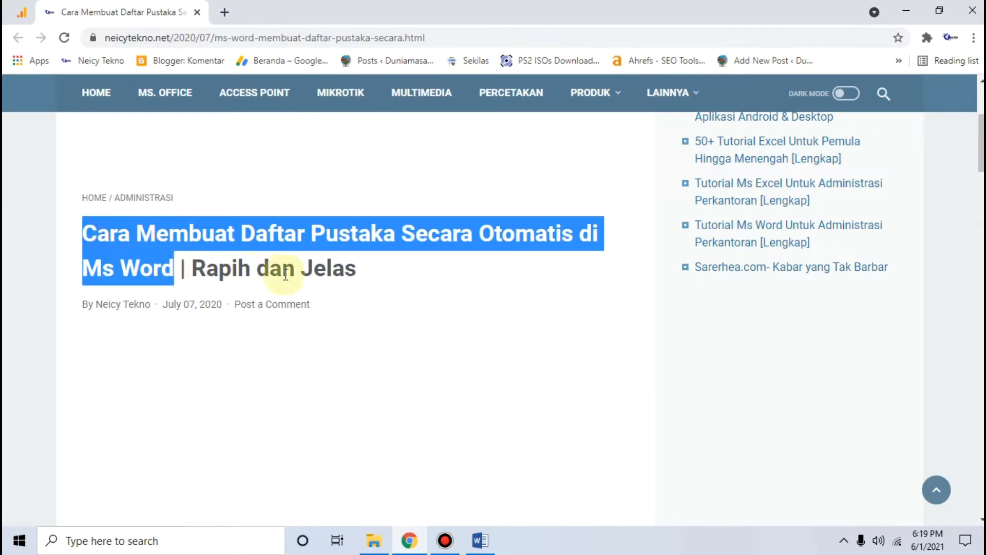
scroll(282, 277, "down", 8)
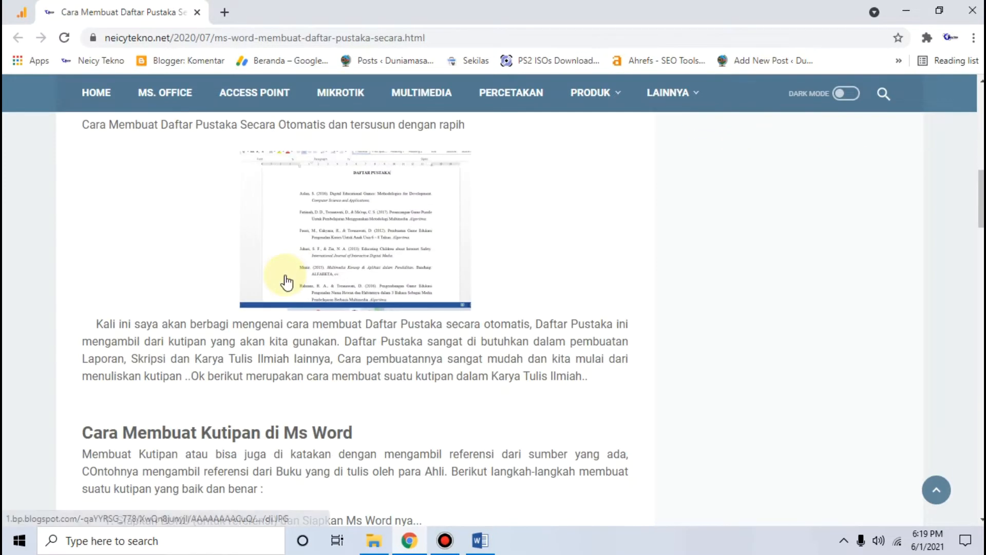
left_click(386, 220)
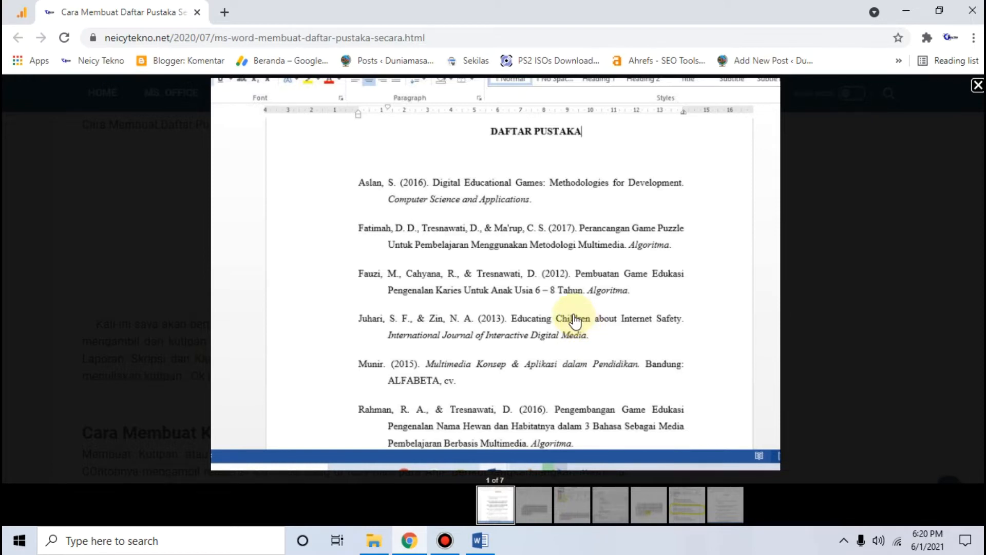
left_click(109, 242)
scroll(260, 289, "down", 3)
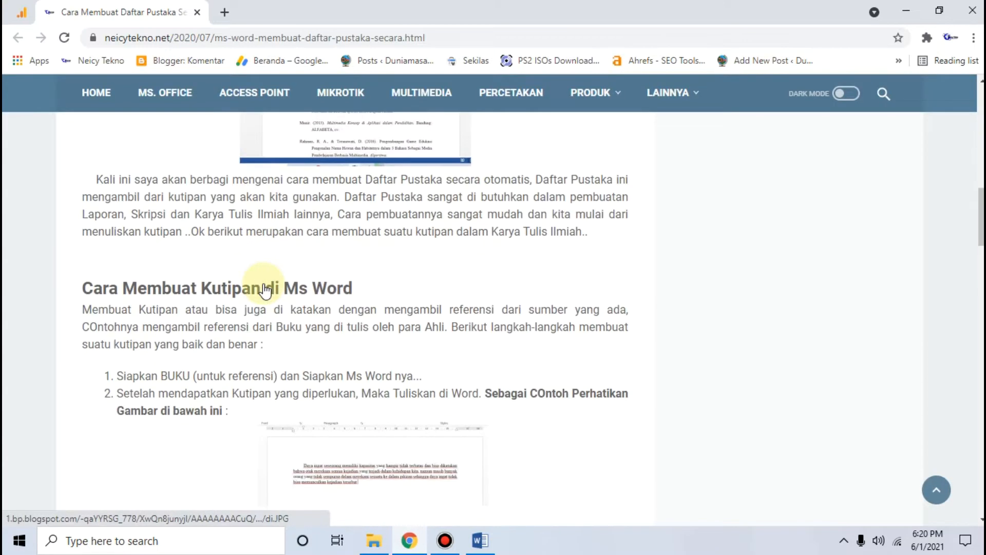
scroll(266, 292, "down", 3)
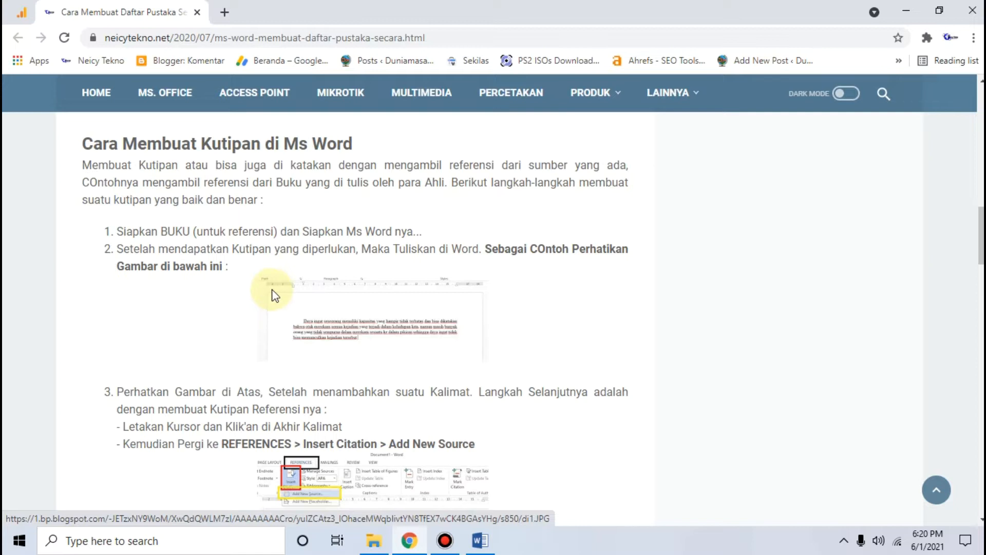
Compare the paragraph in the Word document with the article's step 2 example, and enlarge the sample paragraph image in Chrome
left_click(480, 540)
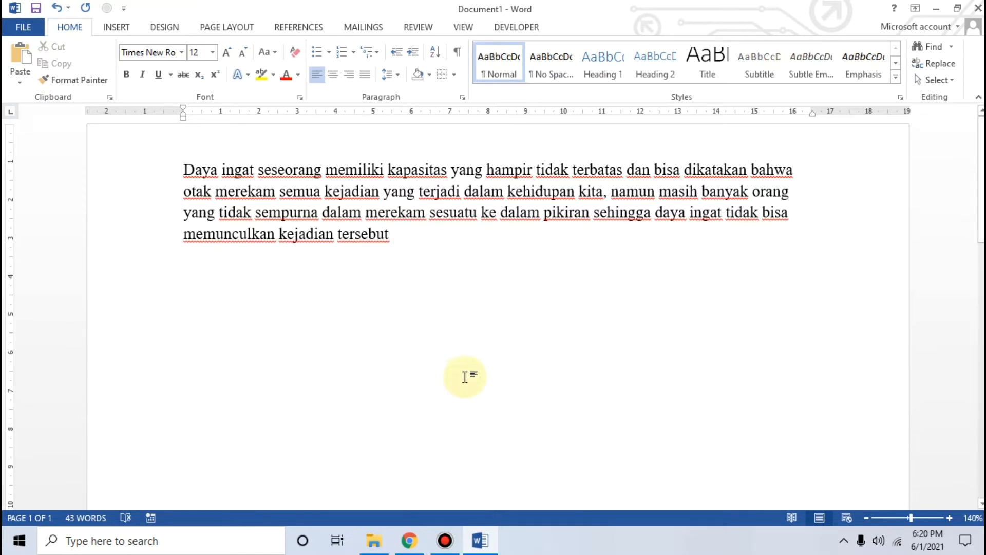
left_click(403, 544)
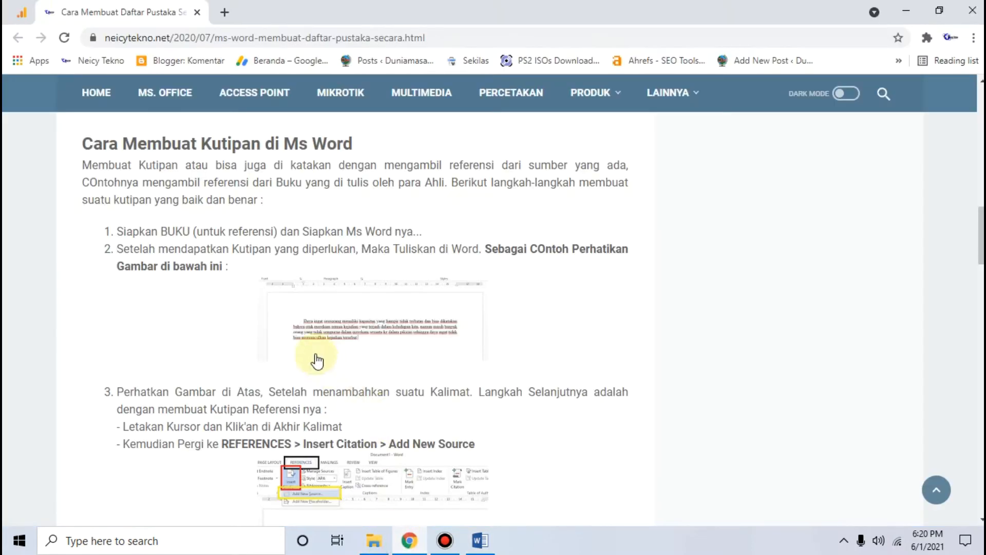
scroll(348, 282, "down", 3)
scroll(341, 286, "up", 1)
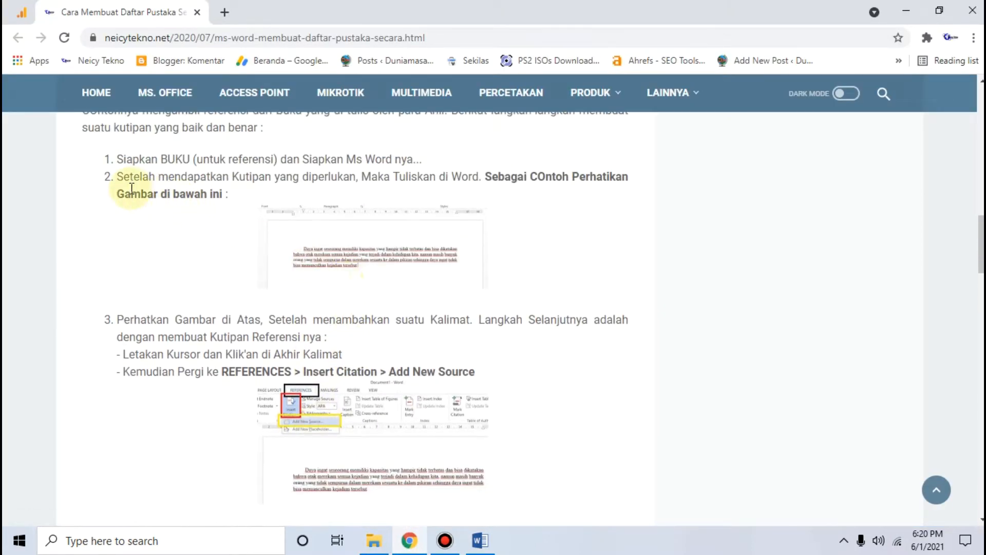
left_click_drag(492, 177, 216, 199)
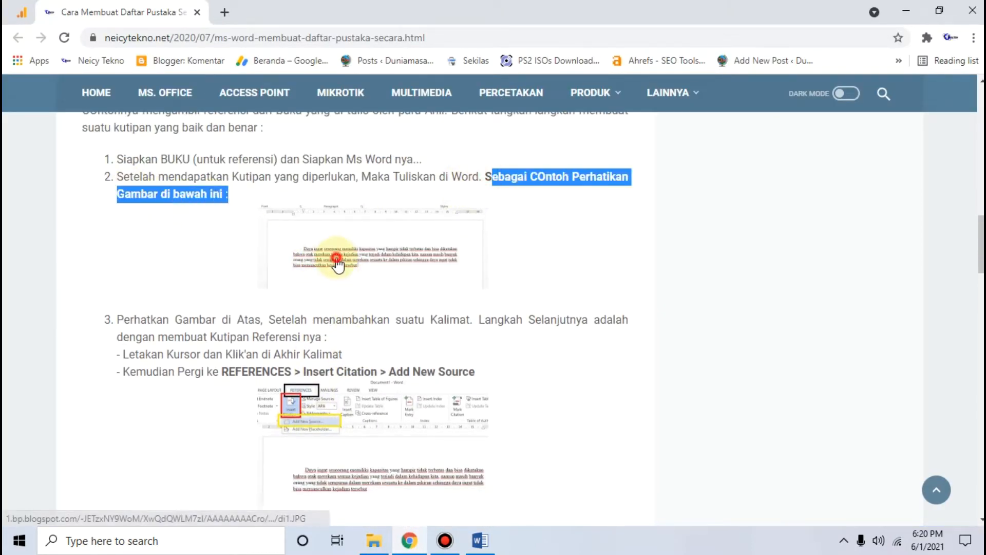
left_click(336, 261)
Switch to Word and give the quoted paragraph a first-line indent of 1 cm
left_click(480, 537)
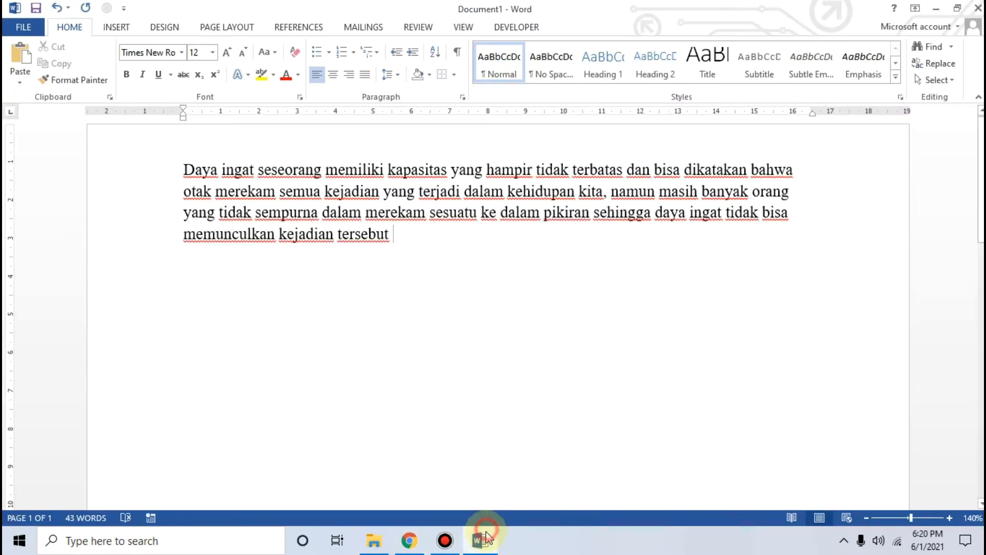
left_click(183, 169)
key("Tab")
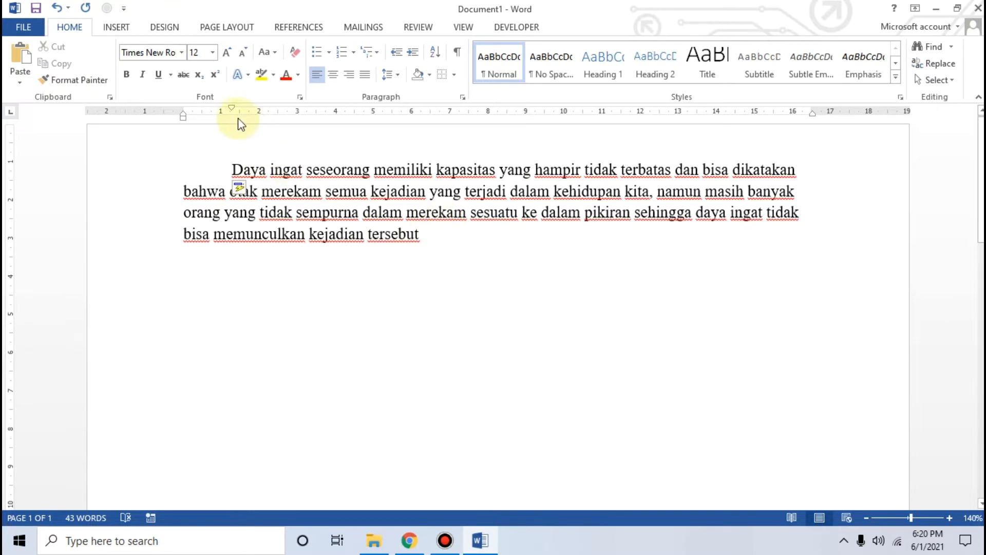
left_click_drag(232, 109, 221, 108)
left_click(442, 233)
Switch to Chrome, close the enlarged image and read step 3 on placing the cursor and adding a new source
left_click(416, 543)
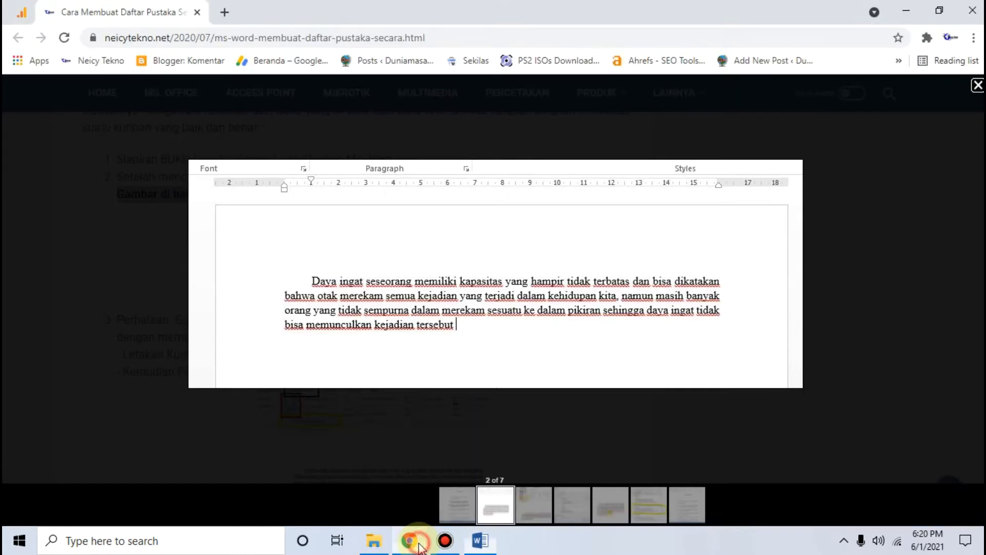
left_click(36, 227)
scroll(116, 250, "down", 1)
scroll(116, 251, "down", 1)
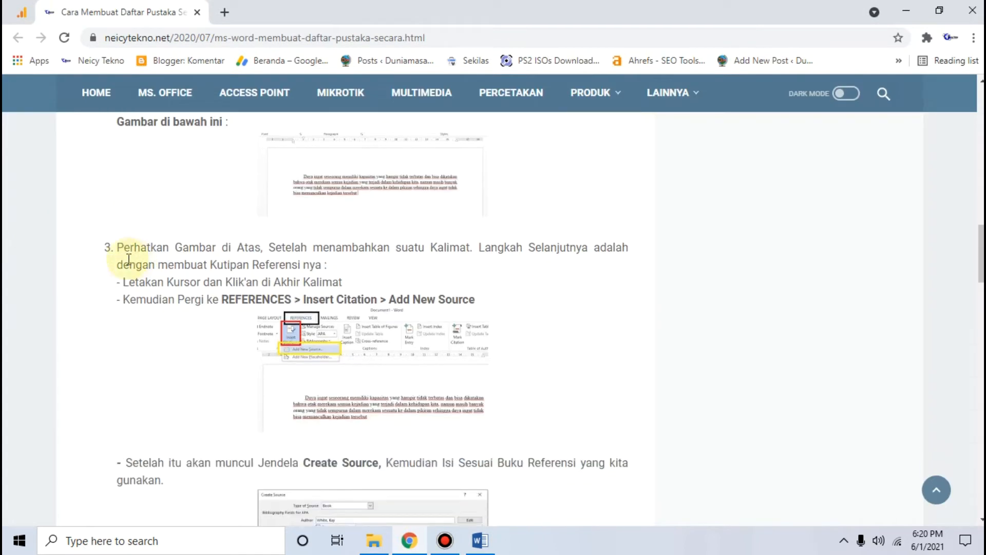
left_click_drag(121, 282, 352, 282)
scroll(351, 280, "down", 1)
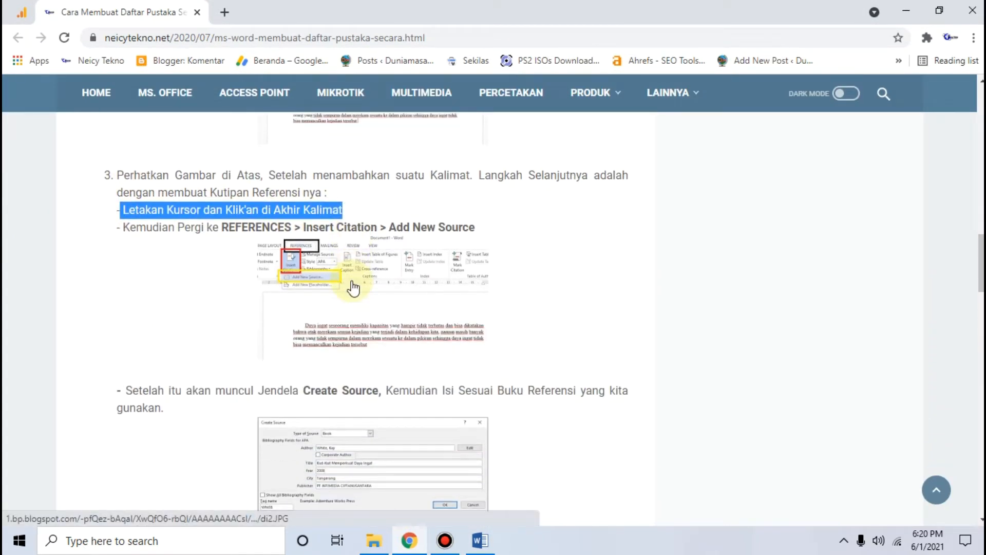
Switch to Word, delete the trailing space after "tersebut" and place the cursor at the end of the paragraph
left_click(467, 541)
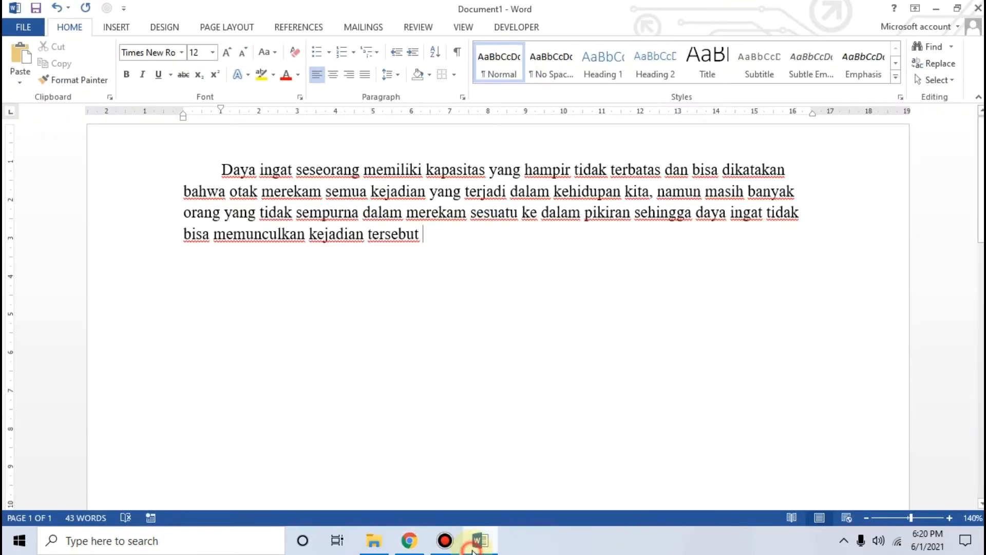
left_click(430, 234)
left_click(425, 234)
key("BackSpace")
left_click(438, 240)
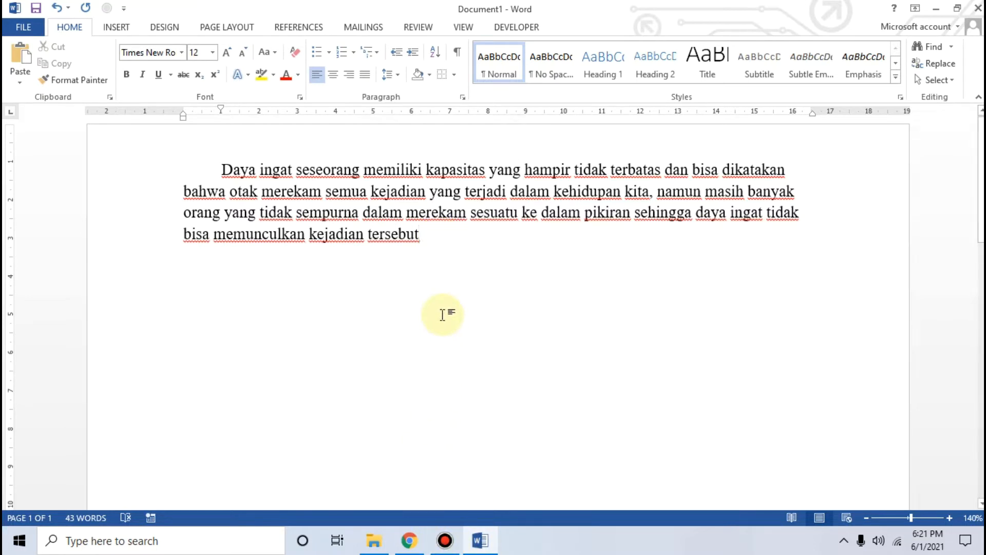
left_click(438, 230)
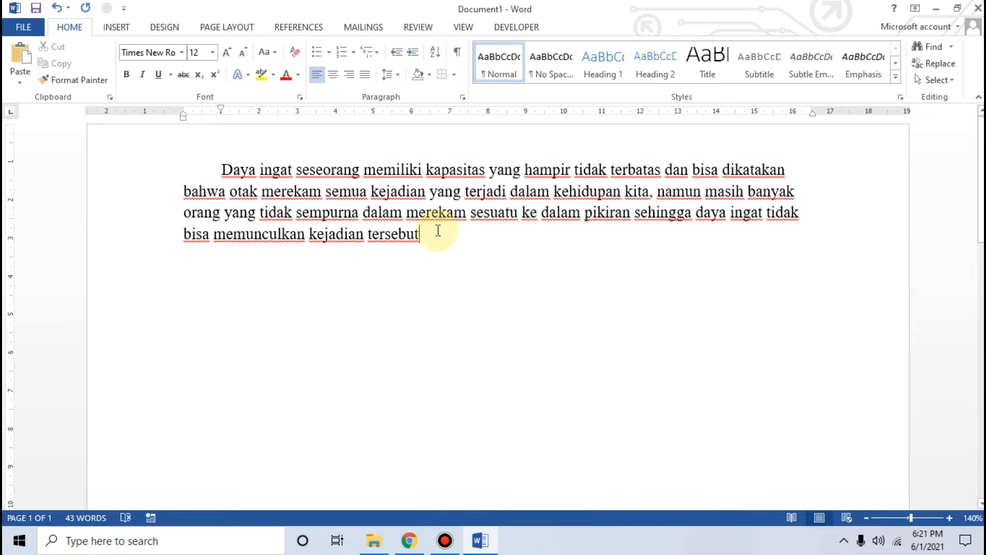
Start a new citation source at the end of the paragraph, keeping Book as its source type
left_click(302, 30)
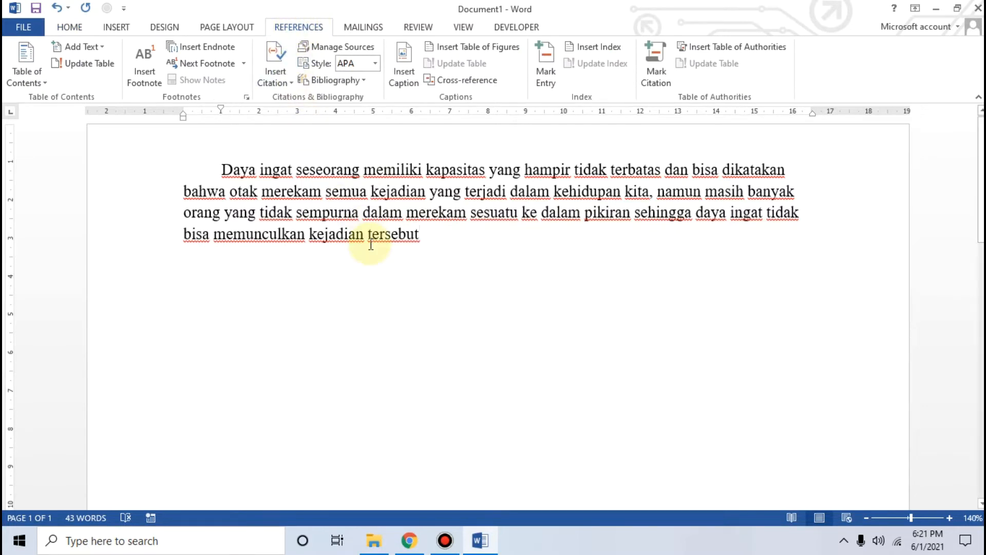
left_click(287, 87)
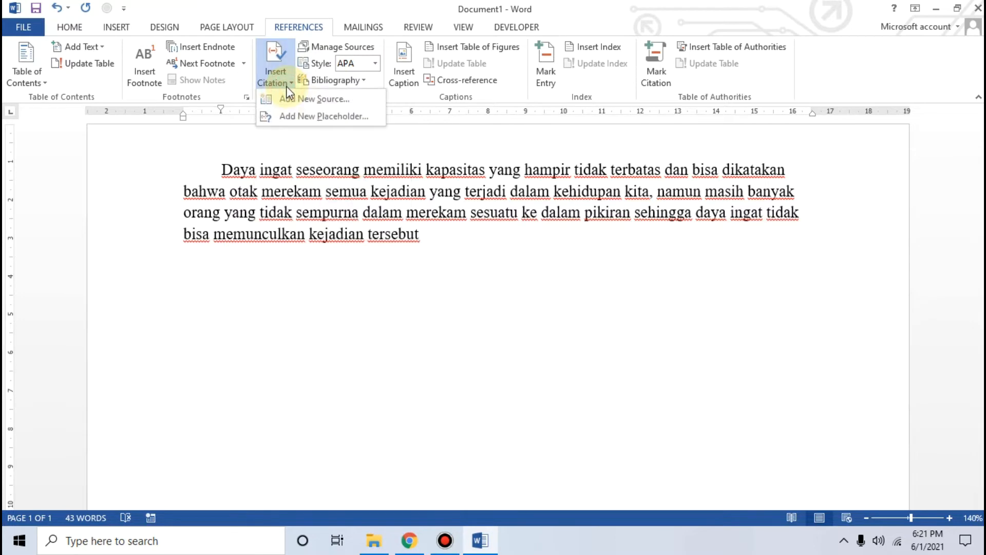
left_click(371, 99)
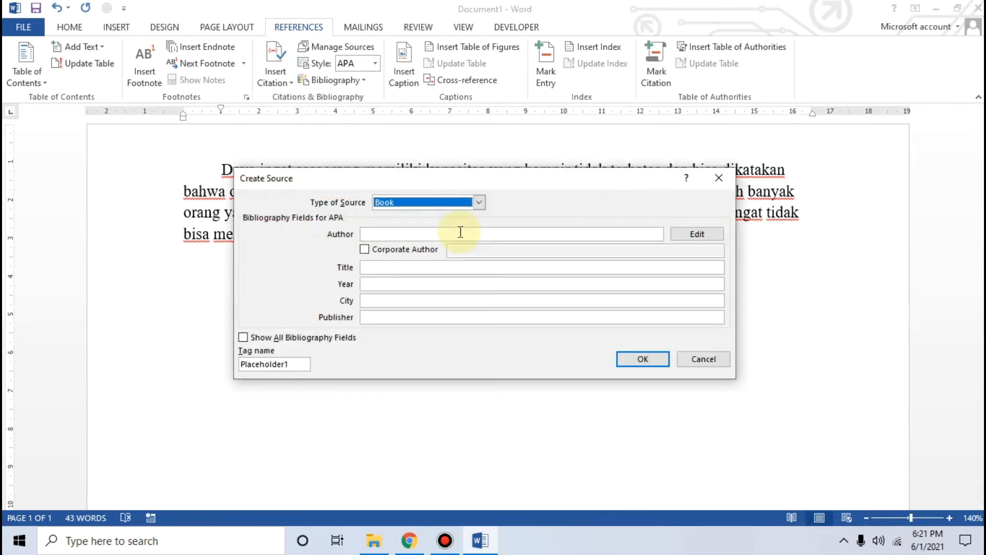
left_click(480, 200)
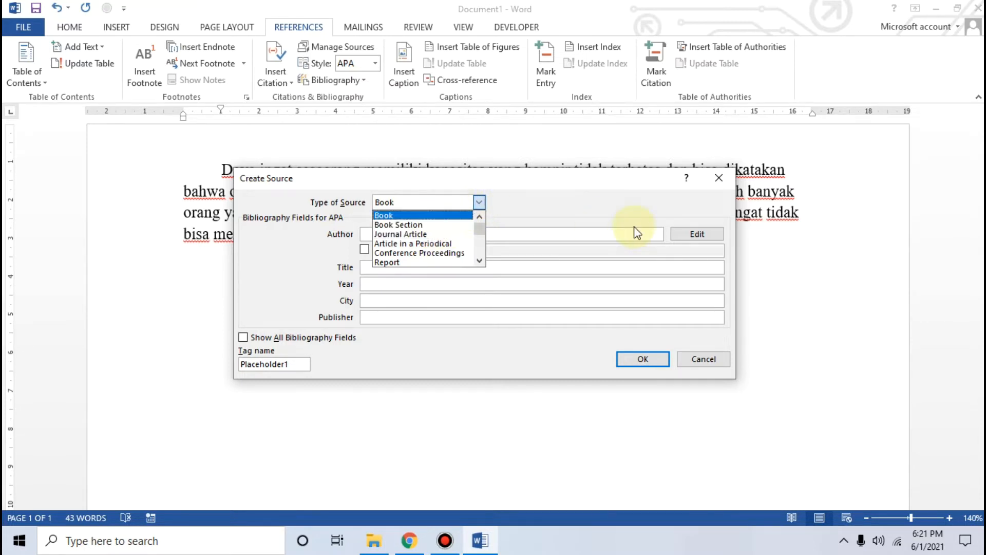
left_click(546, 199)
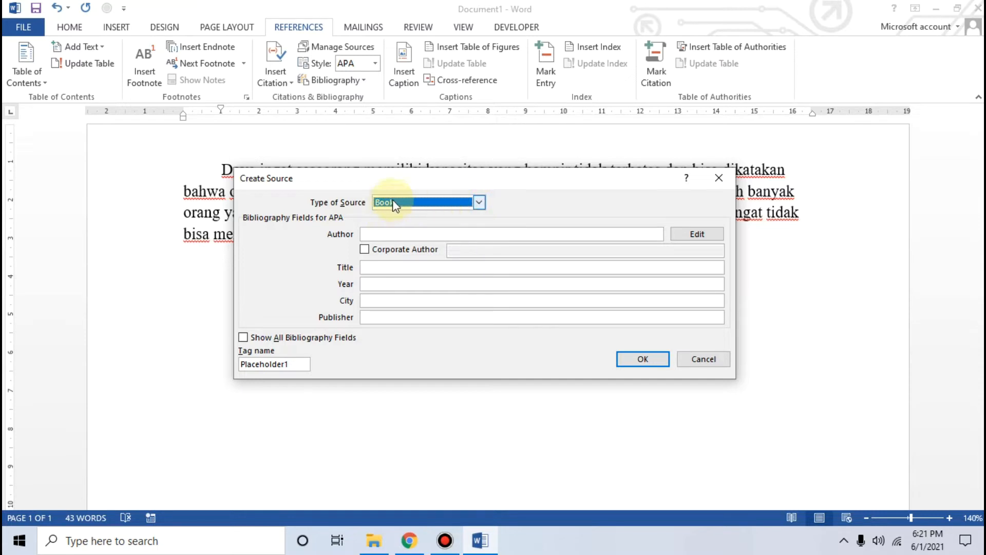
left_click(390, 234)
Examine the article's enlarged Create Source example in Chrome for the book details, and return to the empty source form in Word
left_click(407, 539)
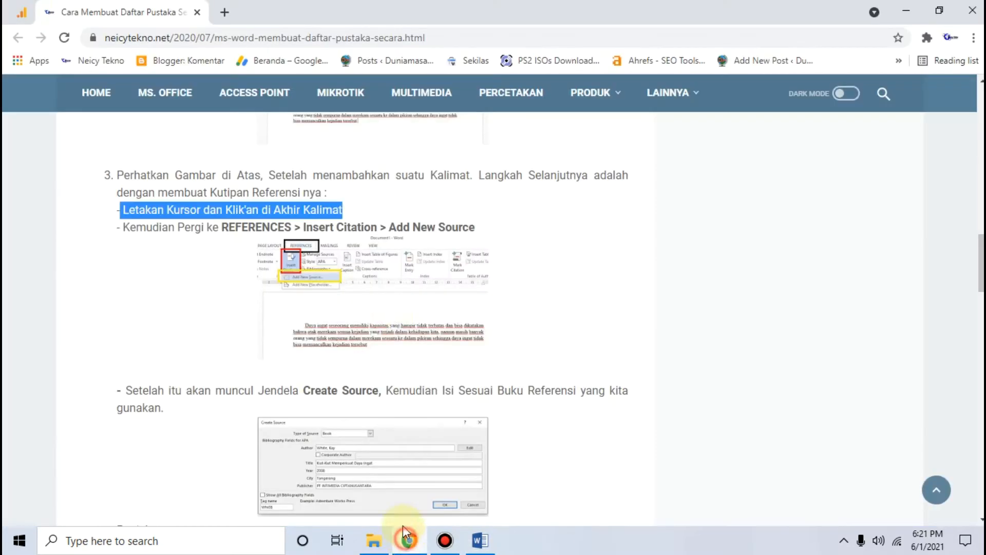
scroll(365, 297, "down", 4)
scroll(342, 304, "down", 2)
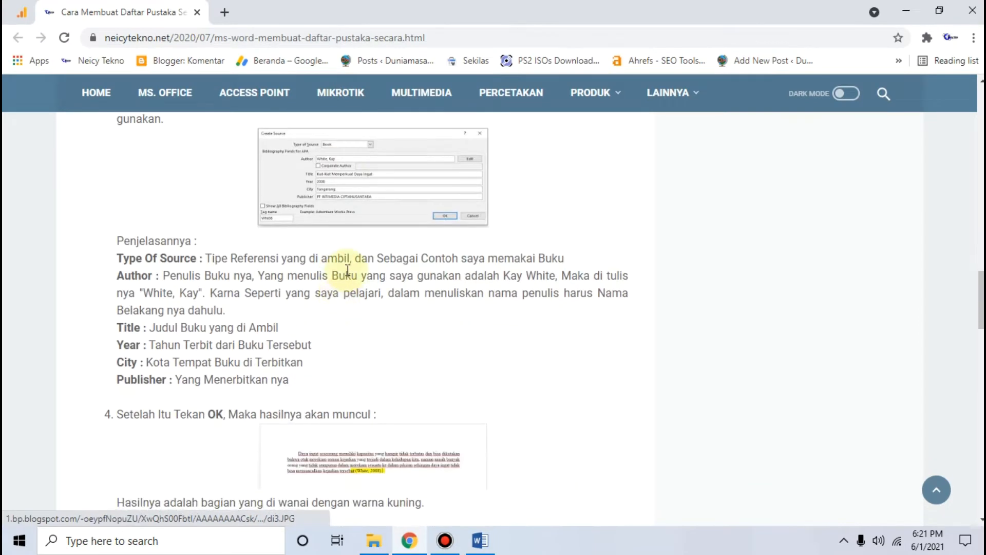
left_click(350, 187)
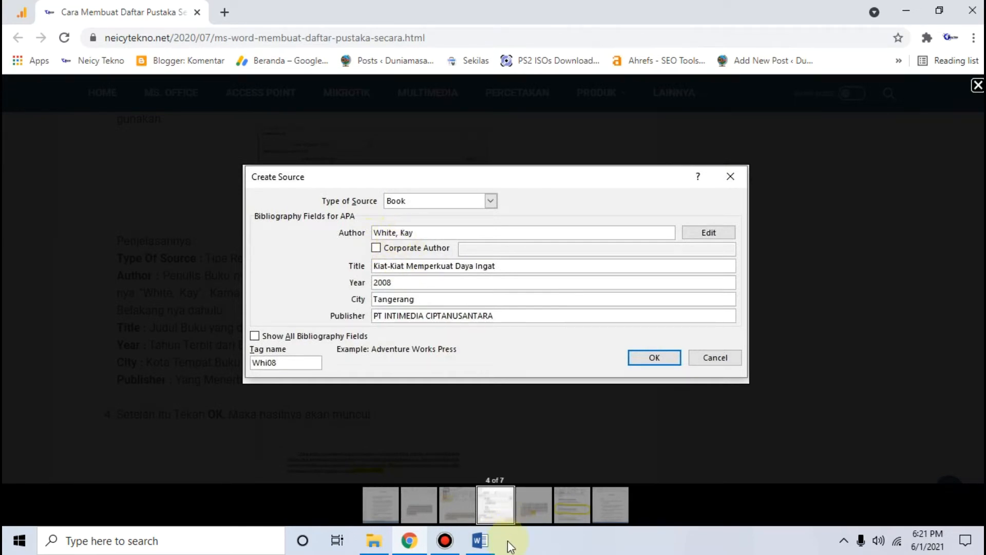
left_click(479, 540)
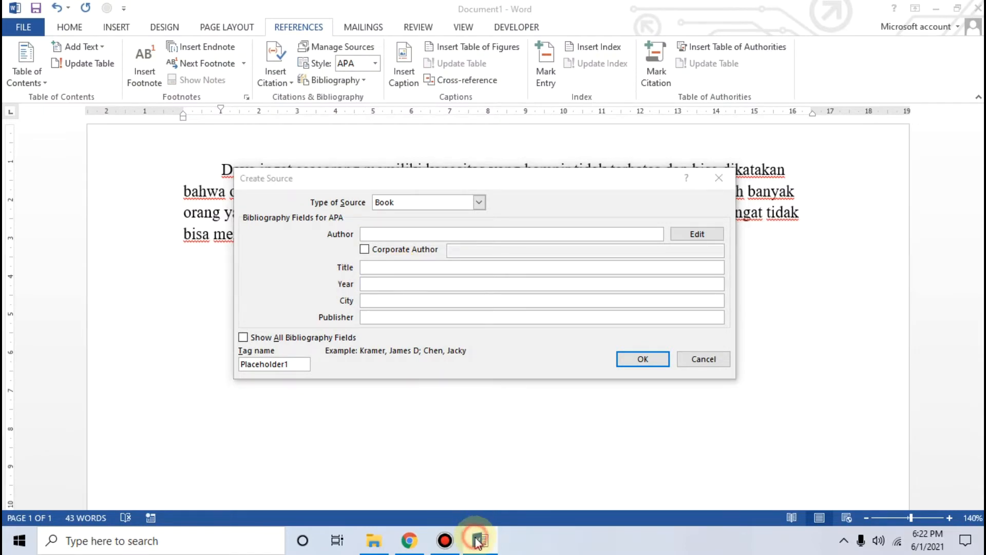
left_click(409, 540)
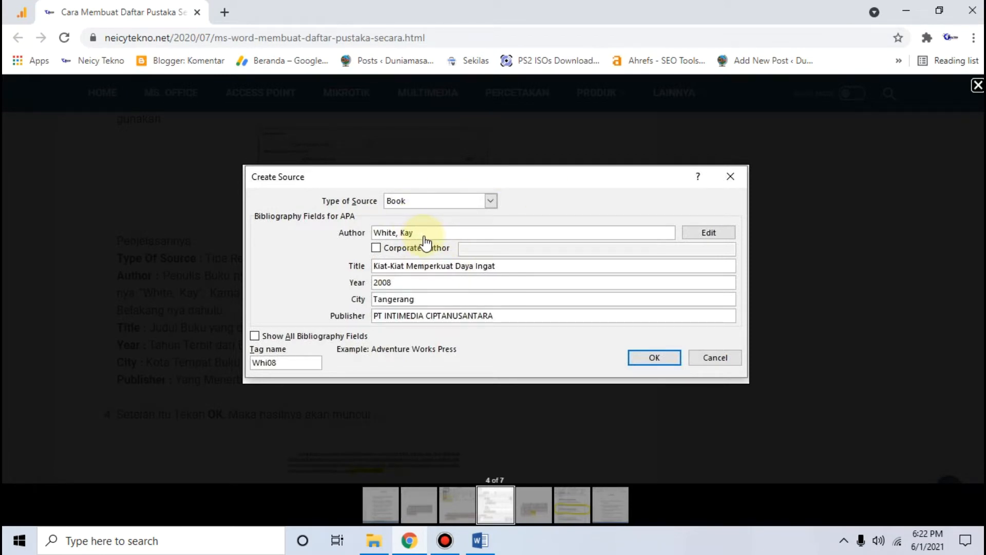
left_click(482, 546)
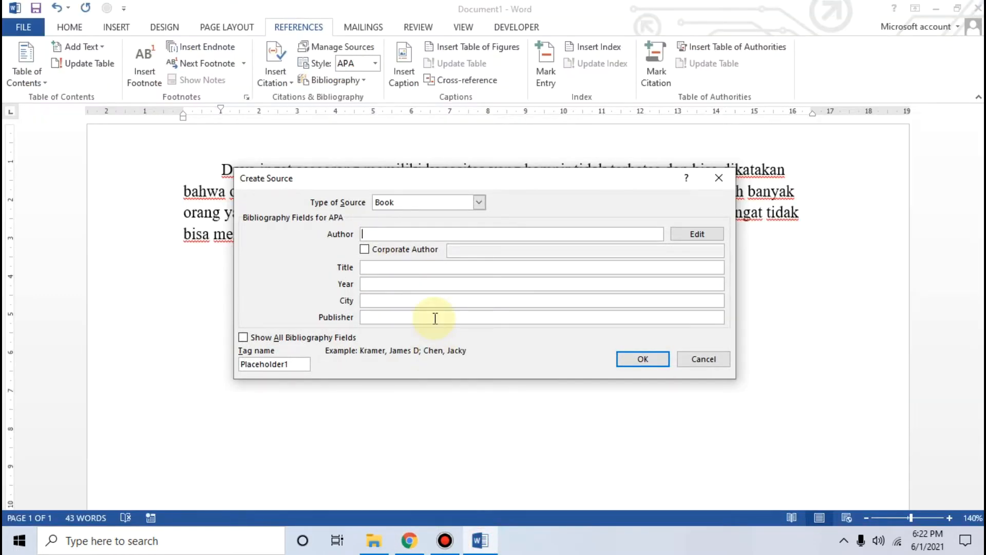
type("K")
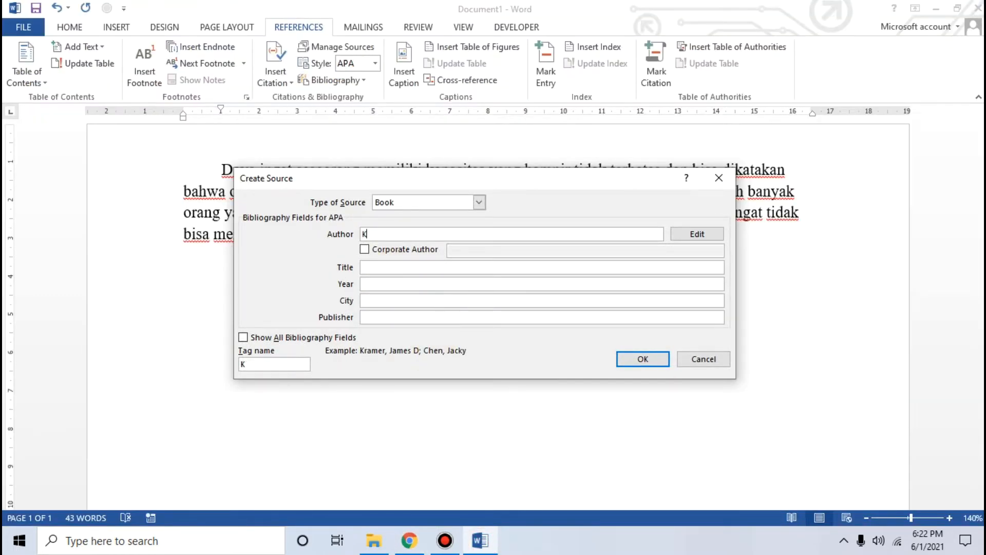
type("ay White")
left_click_drag(414, 232, 339, 237)
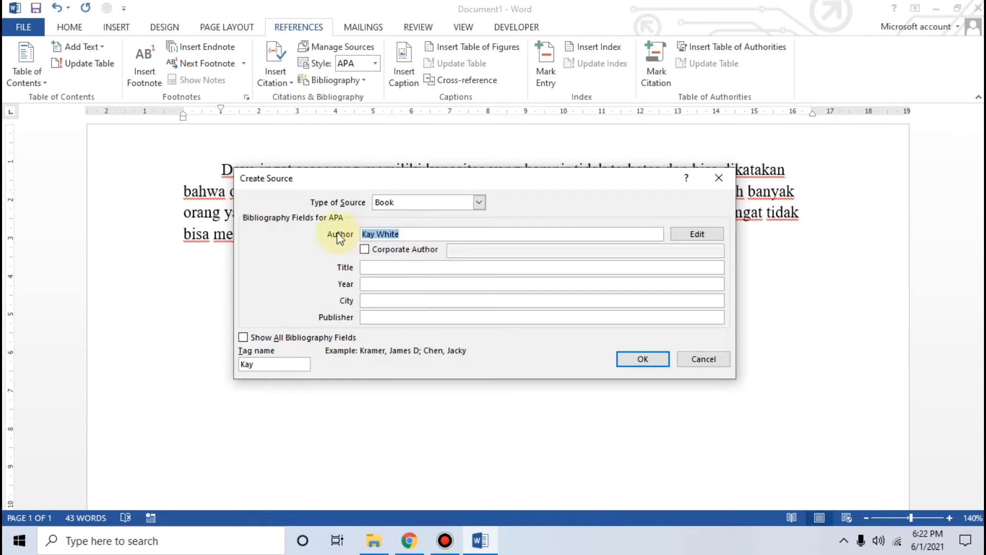
key("BackSpace")
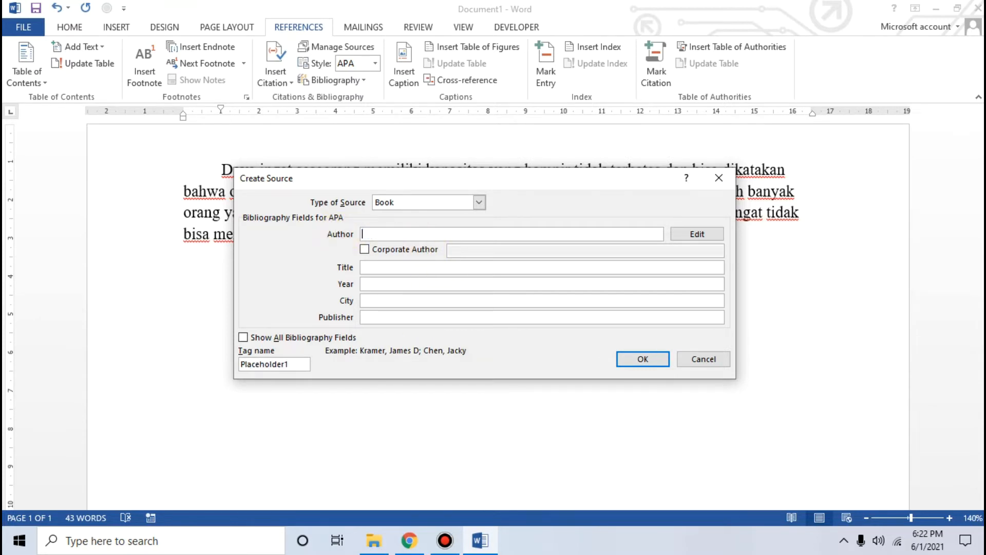
Enter the book author's name with the surname first, followed by a comma and the first name, and check its order
type("White, Kay")
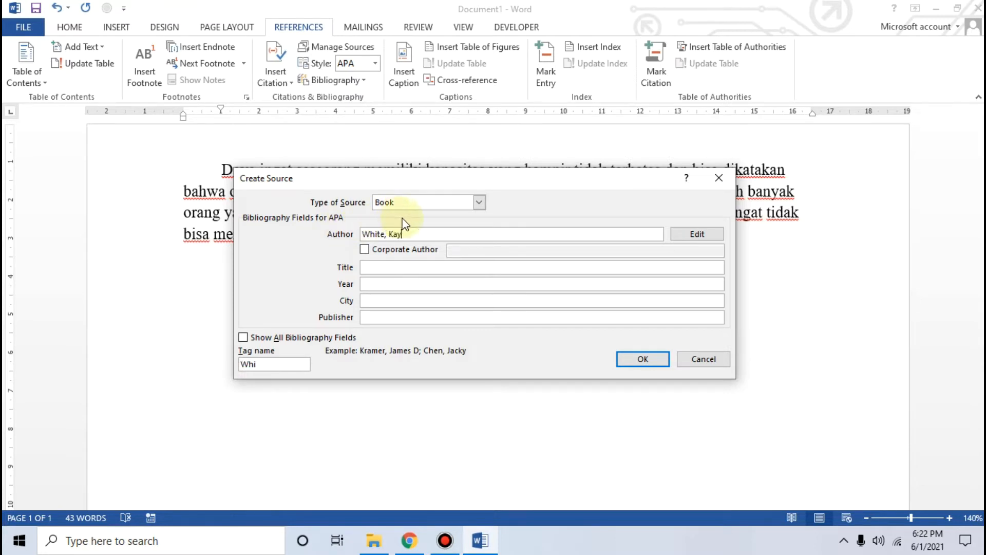
left_click(395, 232)
left_click_drag(394, 229, 391, 229)
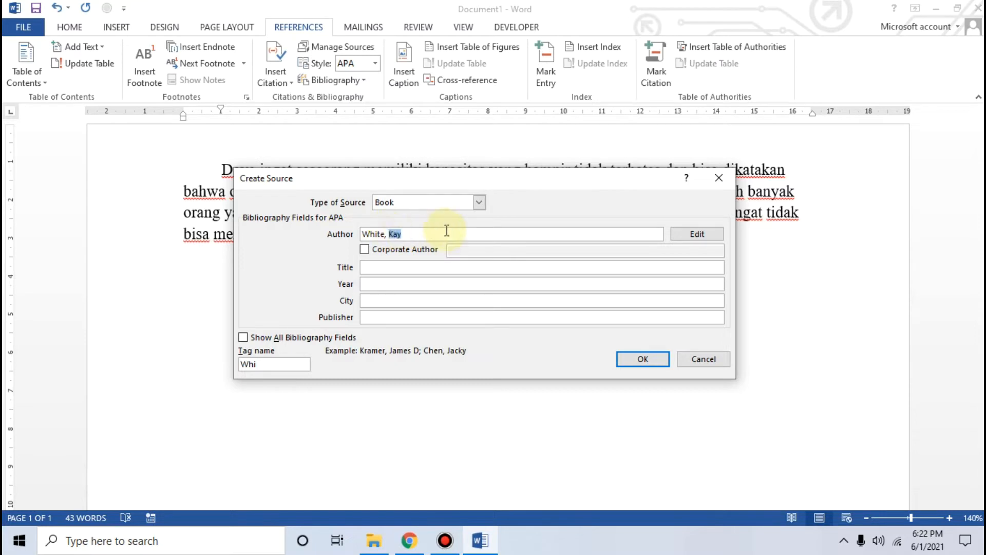
double_click(382, 233)
left_click(385, 234)
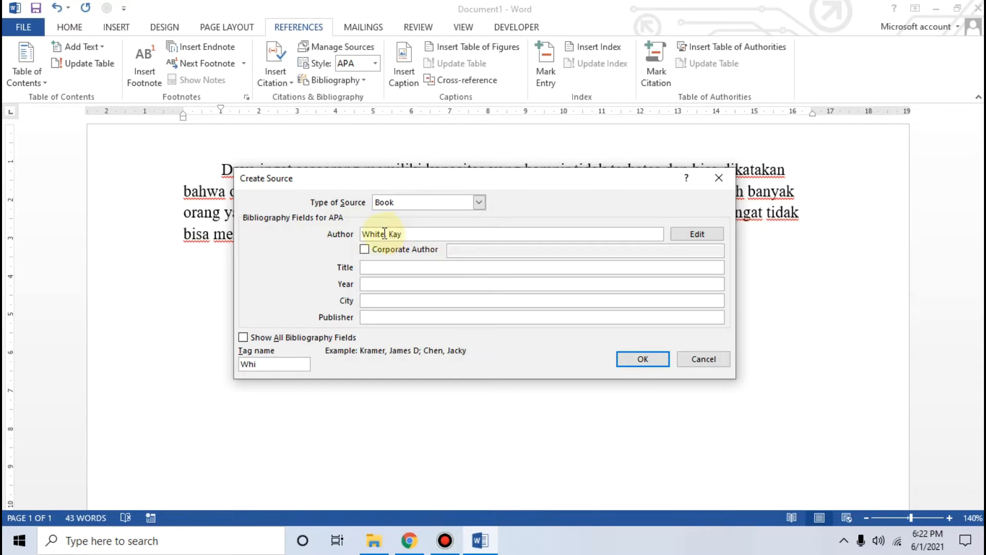
left_click_drag(385, 234, 360, 231)
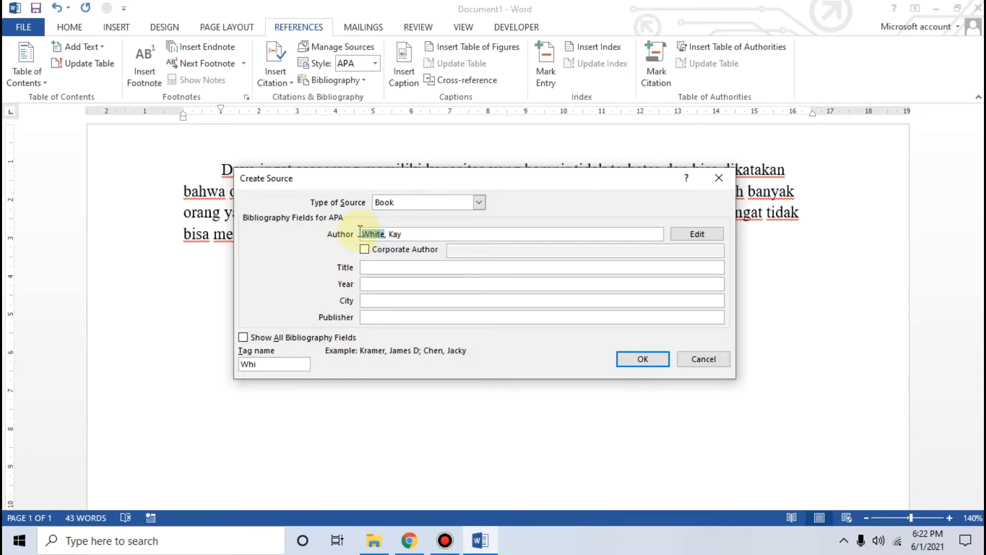
left_click(421, 236)
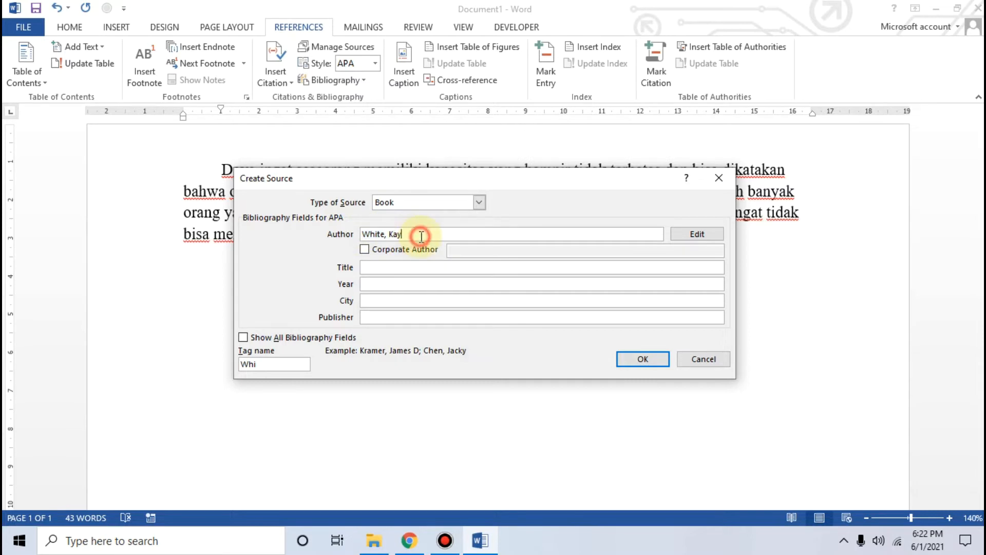
left_click(384, 232)
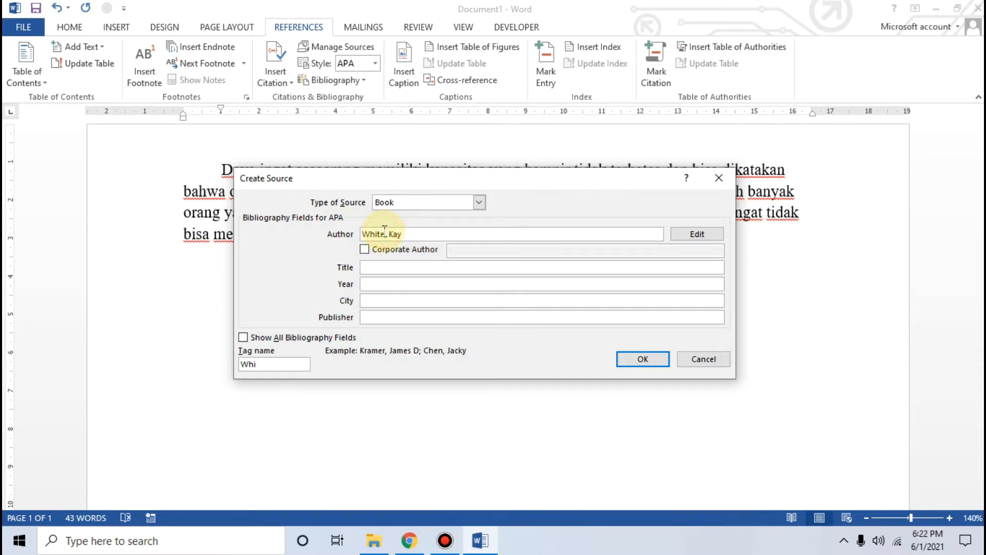
mouse_move(384, 233)
left_mouse_down()
mouse_move(365, 233)
mouse_move(420, 234)
mouse_move(388, 233)
left_mouse_up()
left_click(427, 232)
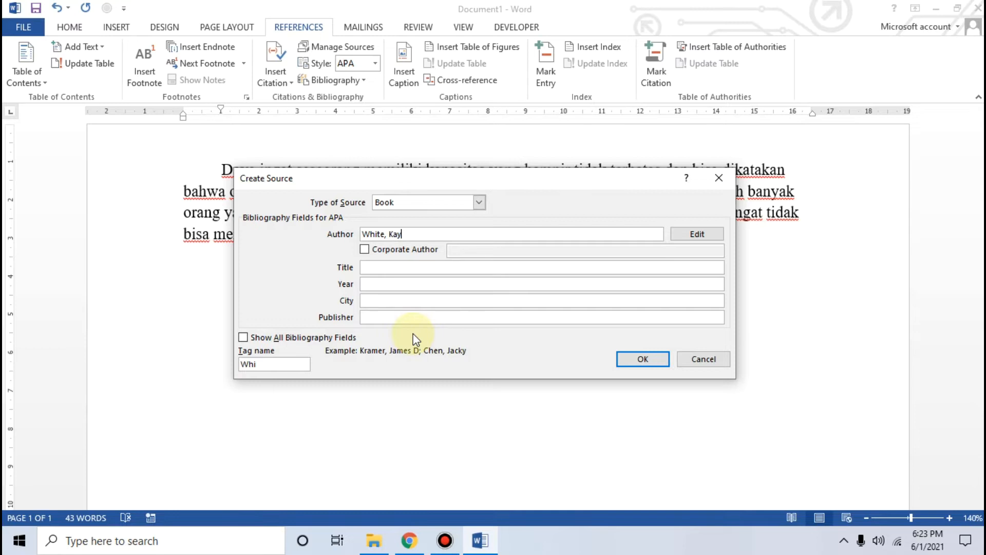
left_click(385, 233)
left_click_drag(386, 234, 405, 234)
left_click(390, 233)
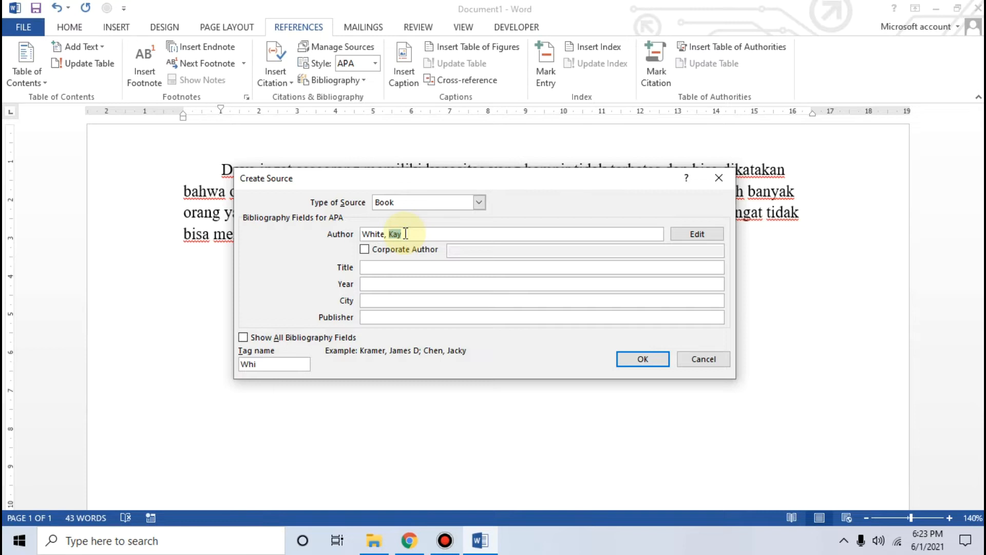
left_click(447, 233)
Switch to Chrome, close the enlarged example image and read the article's explanations of the Author and Title fields
left_click(394, 264)
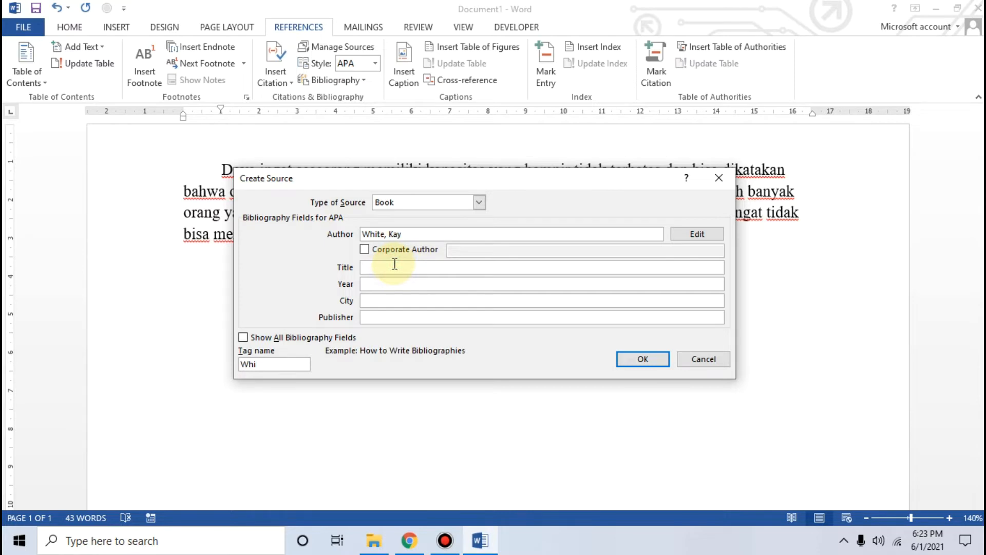
left_click(410, 540)
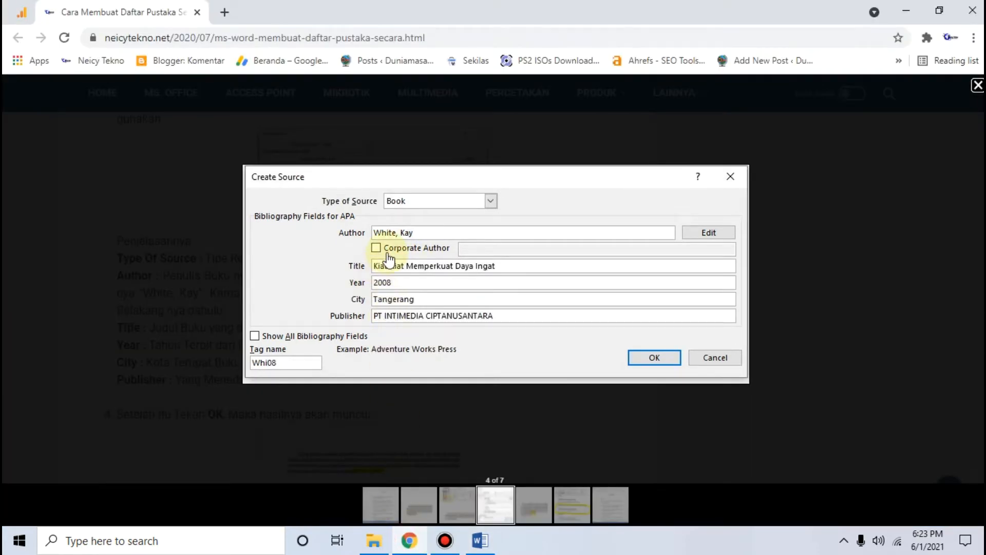
left_click(119, 257)
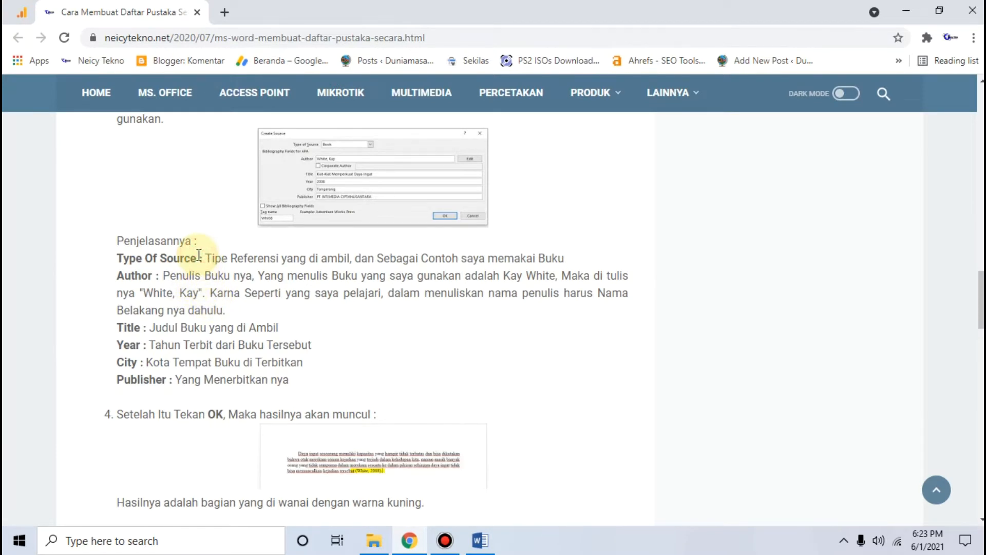
left_click_drag(160, 275, 630, 309)
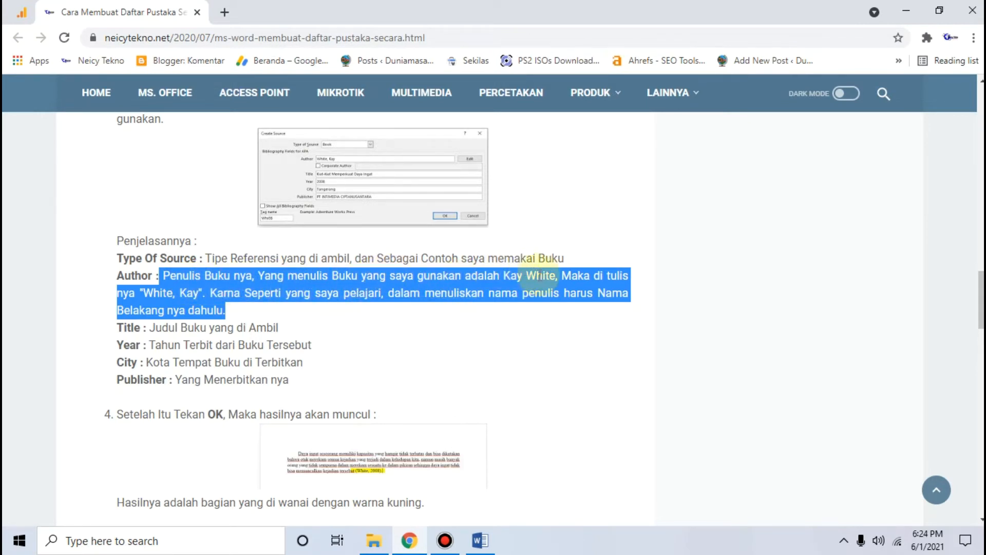
left_click_drag(503, 278, 558, 278)
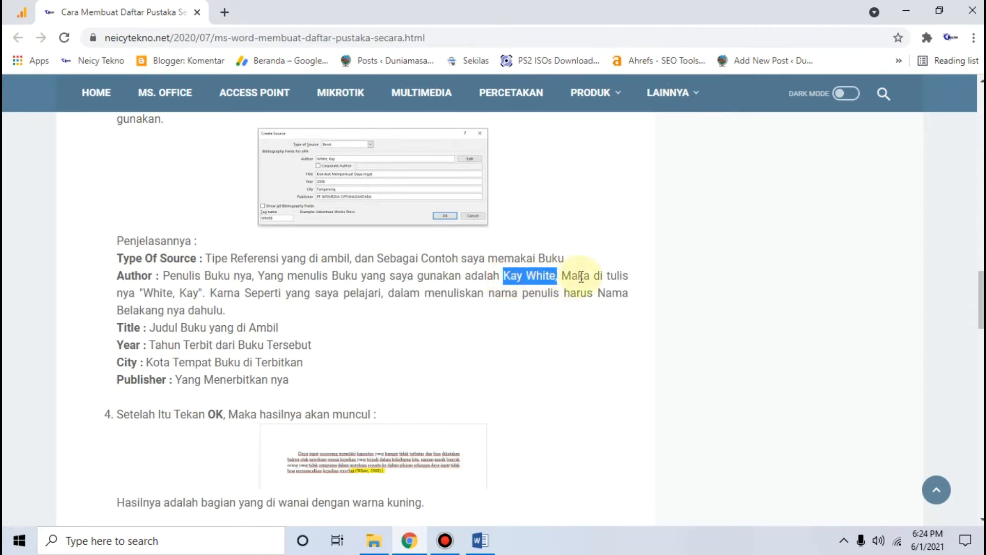
left_click_drag(143, 293, 199, 294)
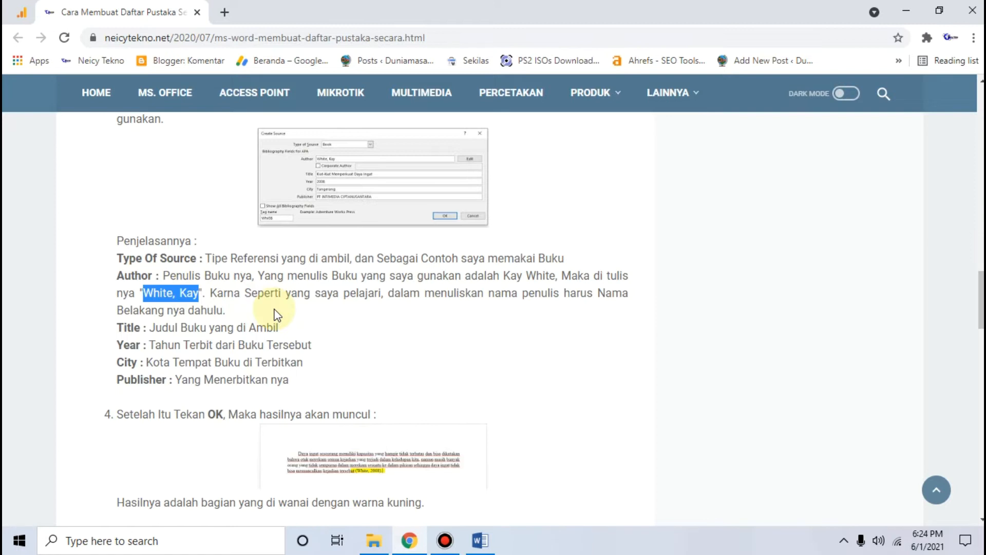
left_click_drag(117, 277, 474, 298)
left_click(474, 298)
left_click_drag(209, 292, 311, 293)
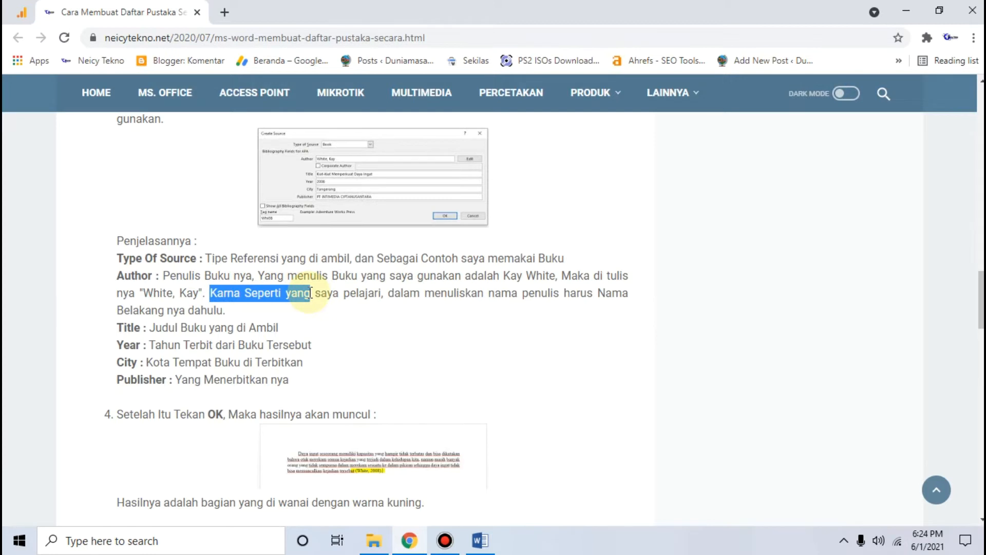
left_click_drag(311, 292, 286, 312)
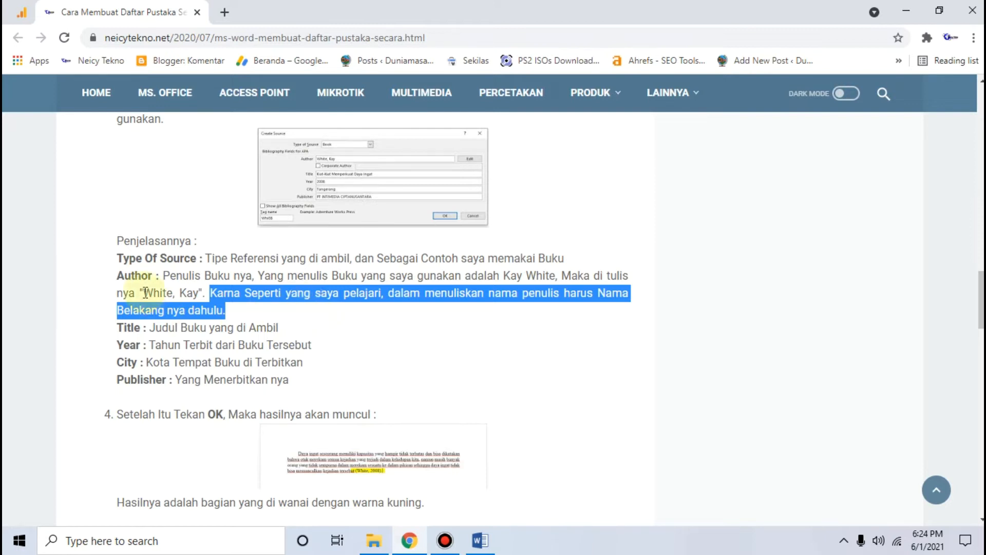
left_click(161, 272)
left_click_drag(161, 272, 244, 310)
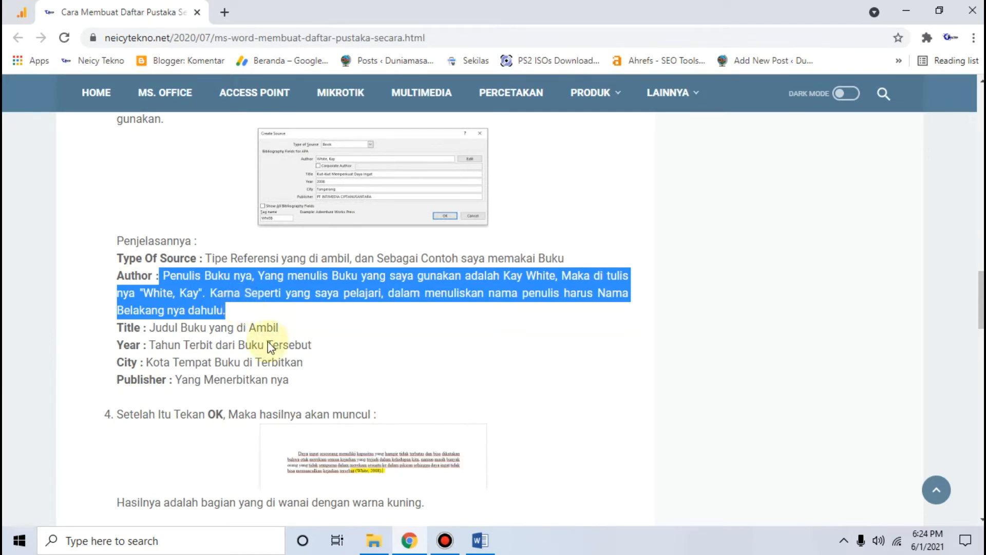
left_click_drag(109, 331, 297, 326)
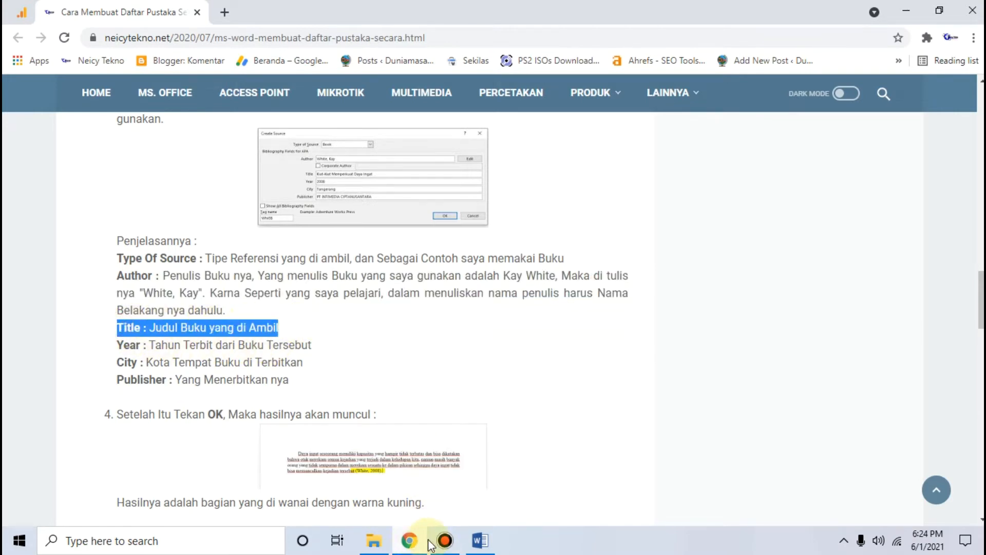
Consult the enlarged Create Source example in Chrome and enter "Kiat-kiat memperkuat Daya Ingat" as the source's title in Word
left_click(469, 540)
left_click(373, 264)
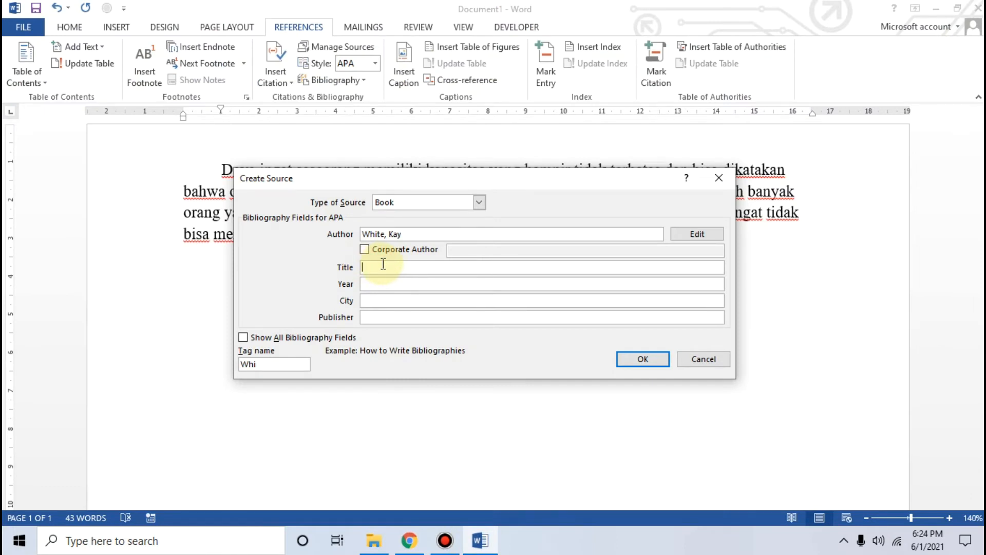
left_click(409, 540)
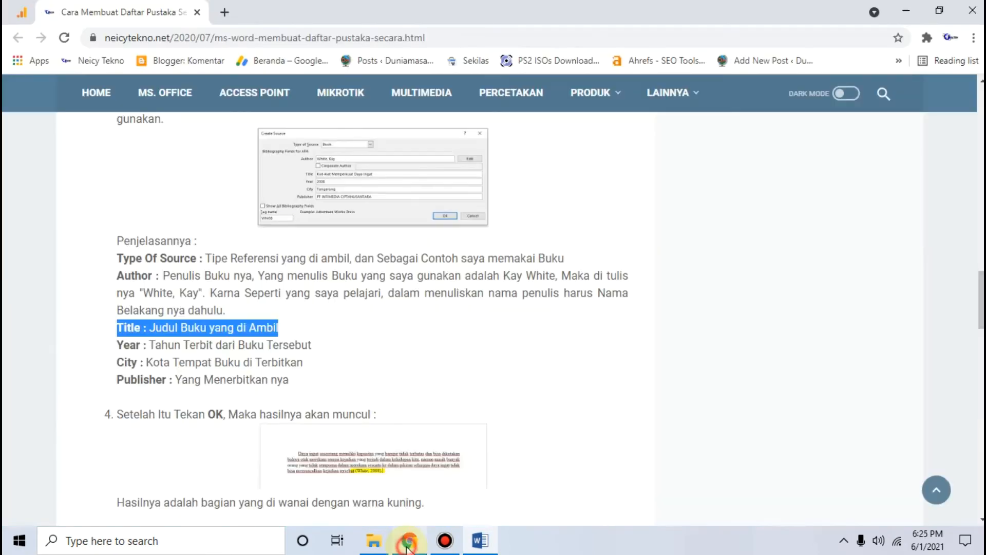
left_click(351, 194)
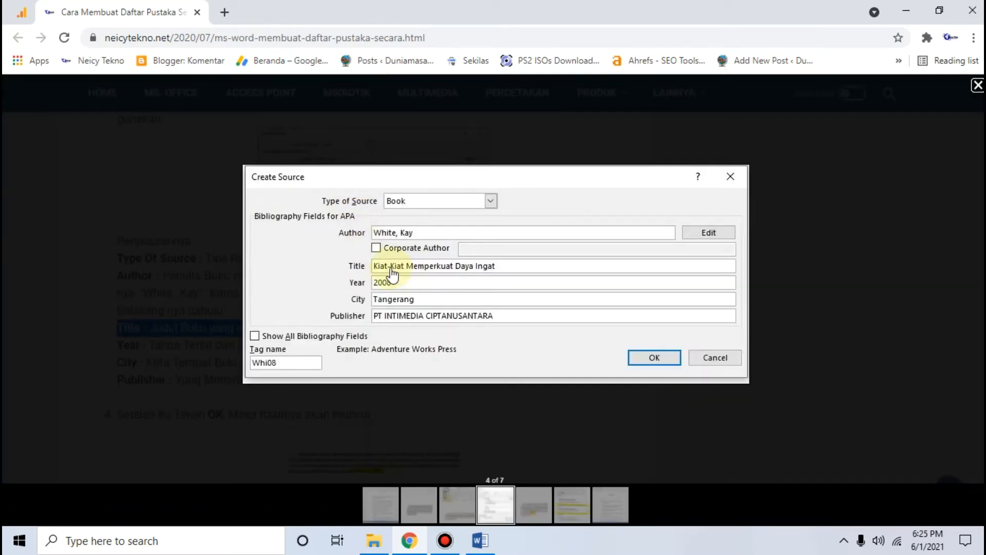
left_click(480, 541)
type("Kiat")
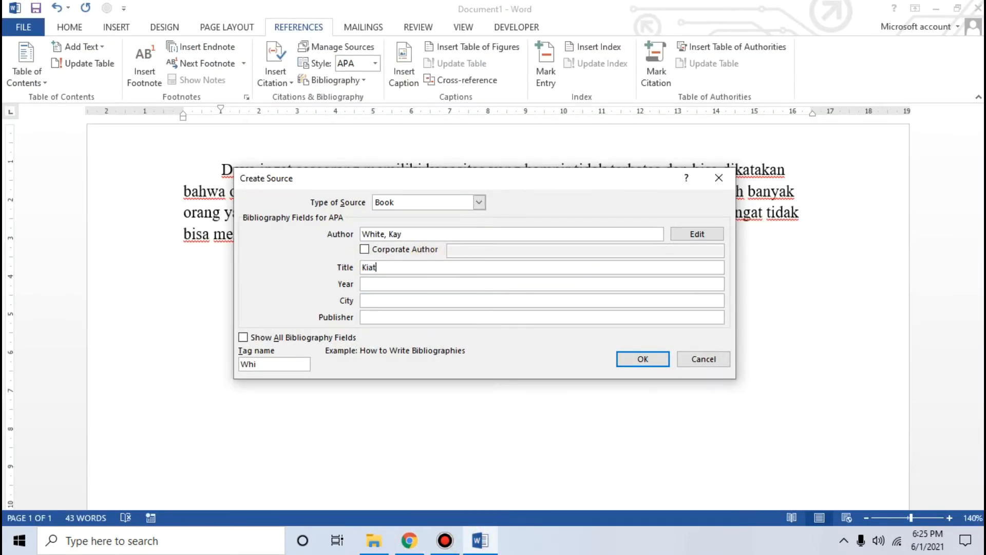
type("-kiat memperkuat Daya Ingat")
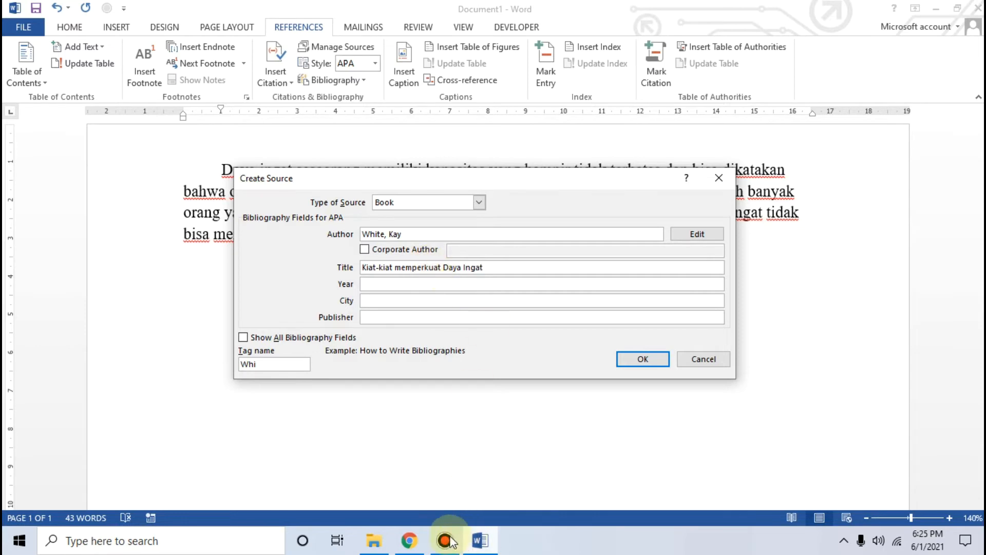
Compare the title with the example in Chrome, and capitalise the first letter of "Memperkuat" in Word
left_click(411, 540)
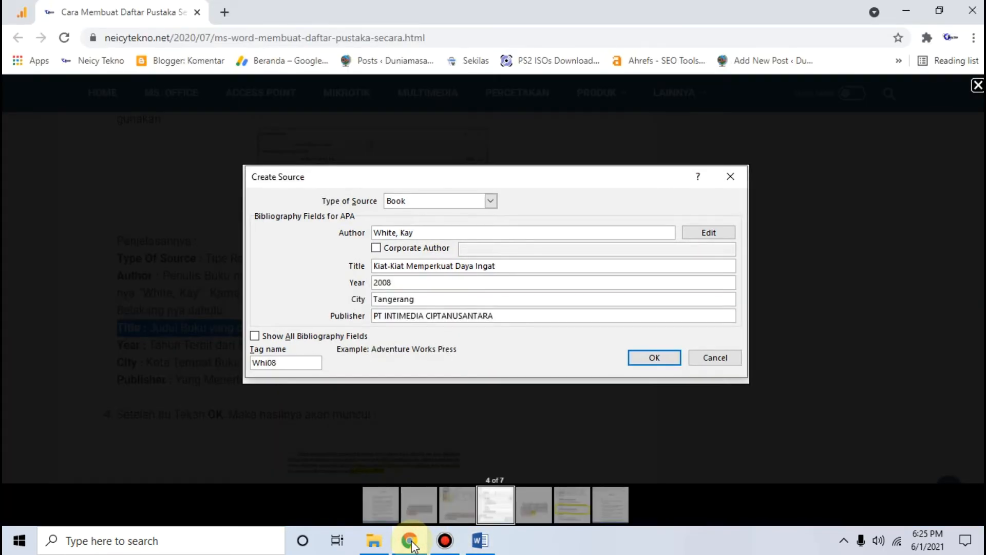
left_click(411, 540)
left_click(399, 267)
left_click_drag(400, 268, 396, 268)
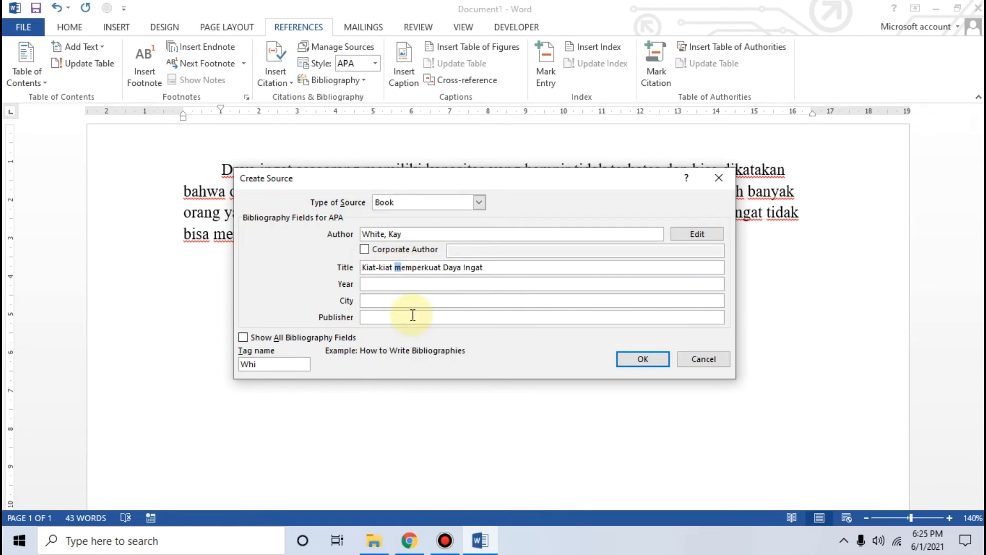
type("M")
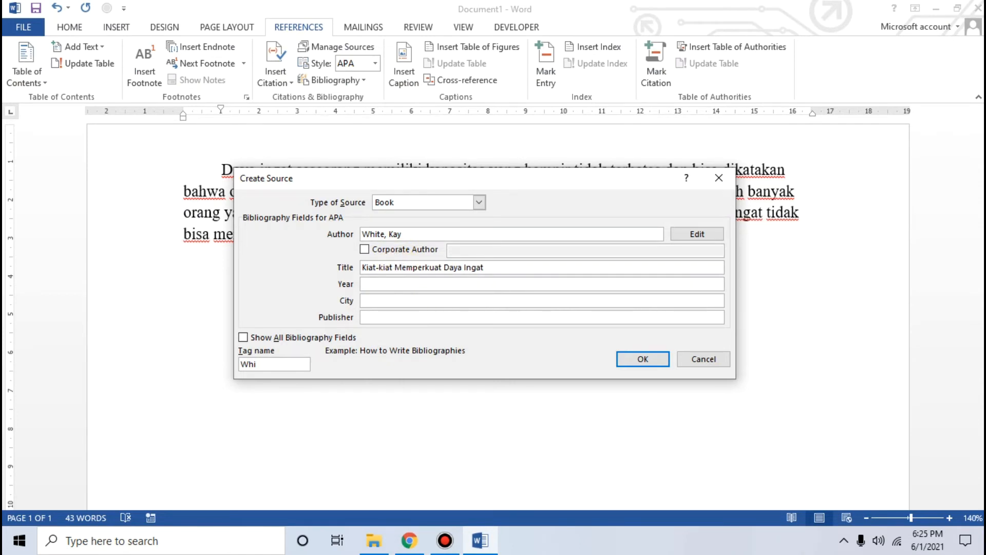
Read the article's Year explanation and enlarged example in Chrome, and set the source's year to 2008 in Word
left_click(377, 282)
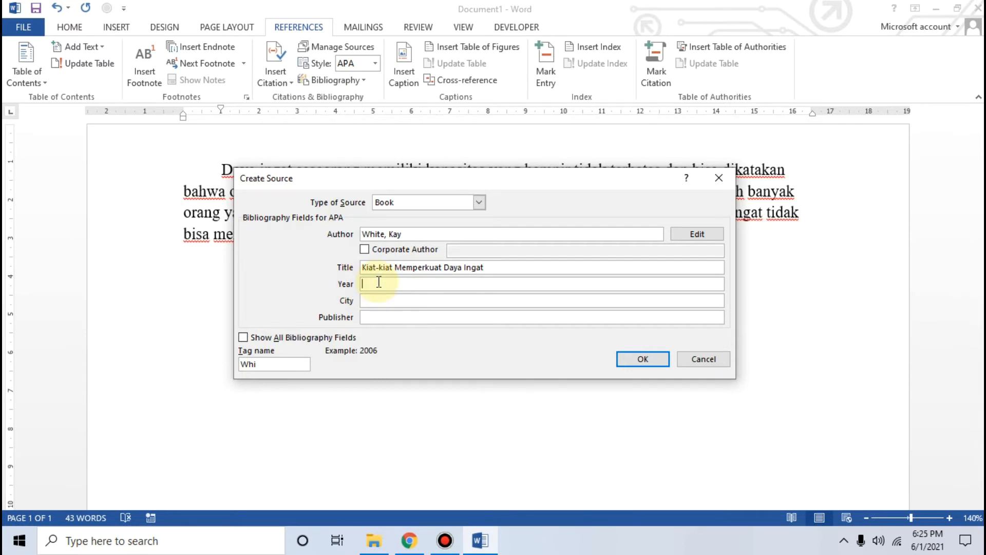
left_click(409, 540)
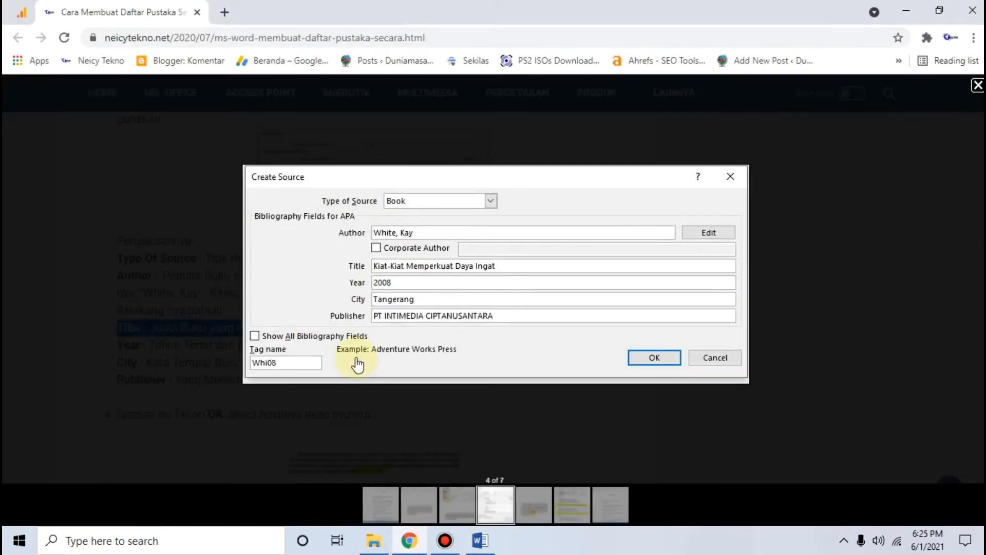
left_click(101, 277)
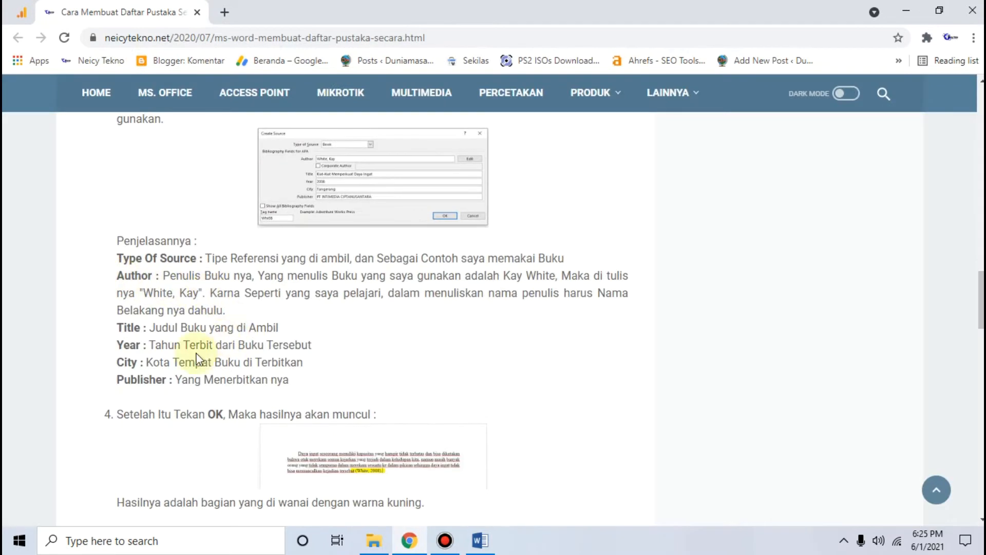
left_click_drag(148, 344, 321, 349)
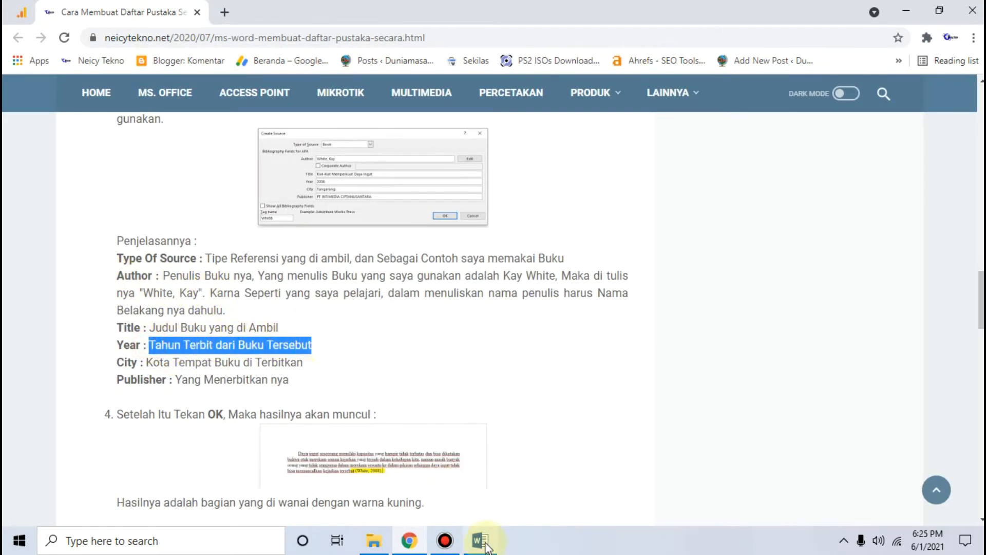
left_click(370, 184)
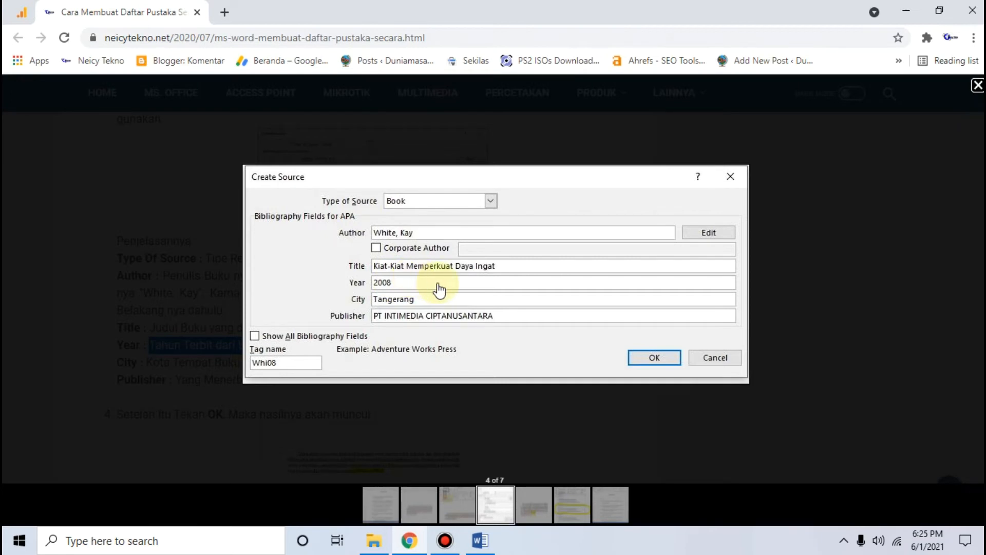
left_click(480, 540)
type("2008")
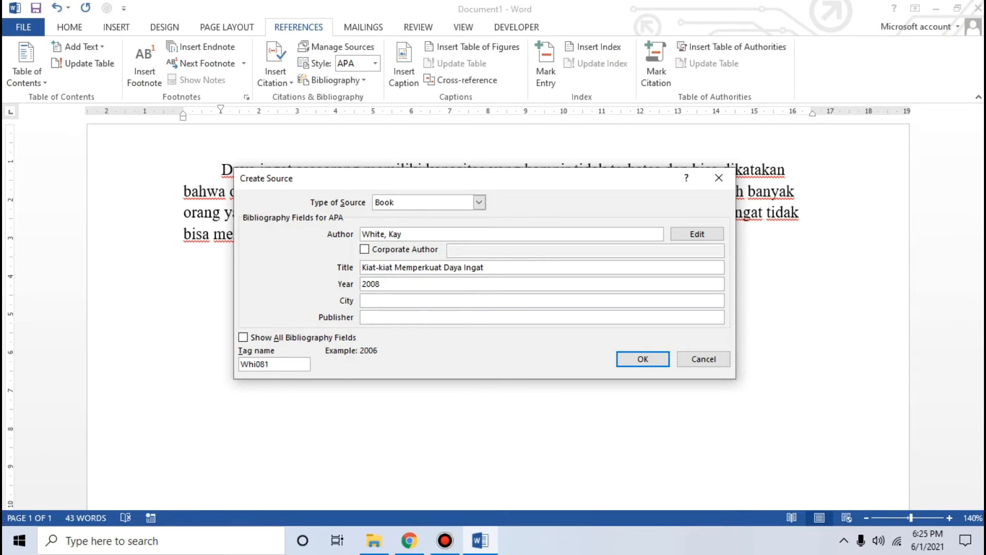
Read the article's City explanation and enlarged example in Chrome, and set the source's city to Tangerang in Word
left_click(402, 303)
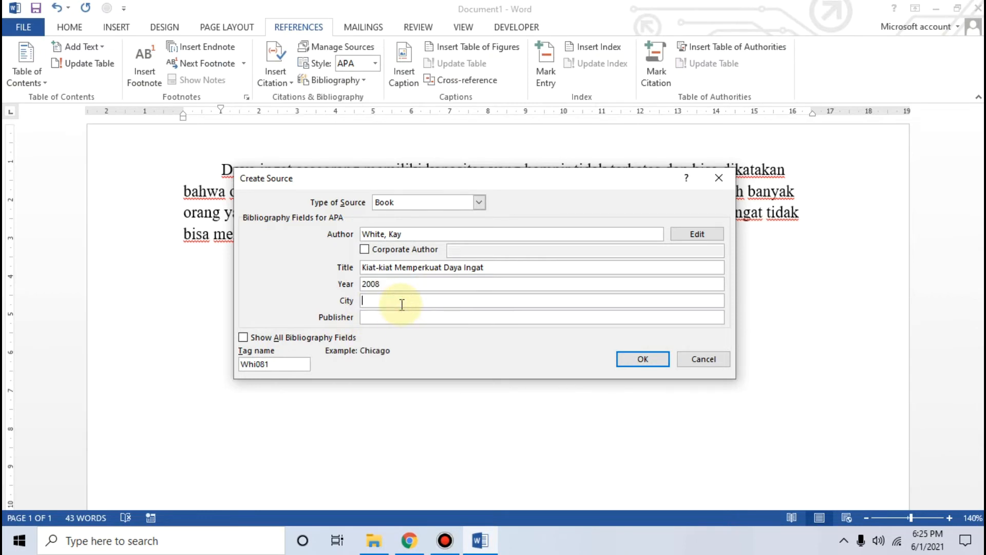
left_click(409, 540)
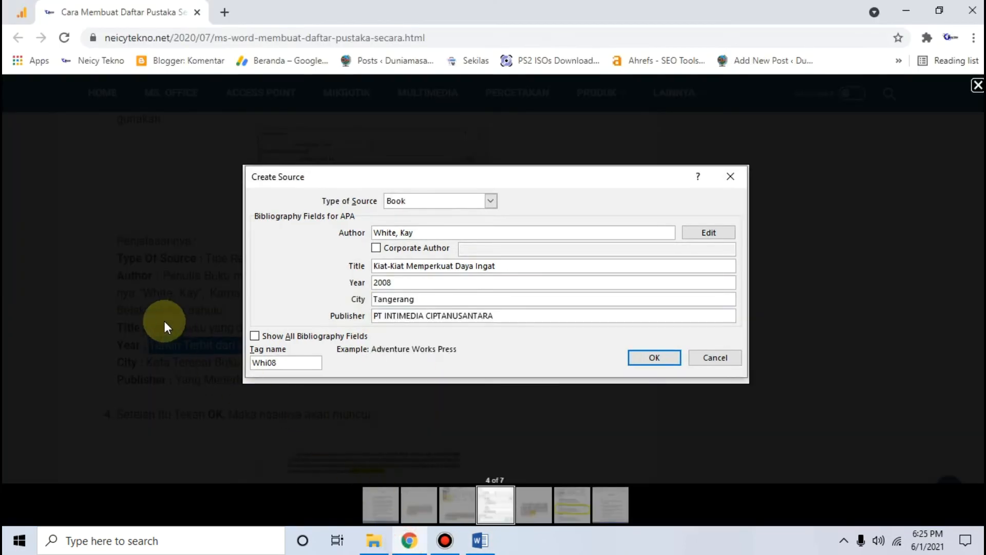
left_click(165, 321)
left_click_drag(146, 362, 330, 377)
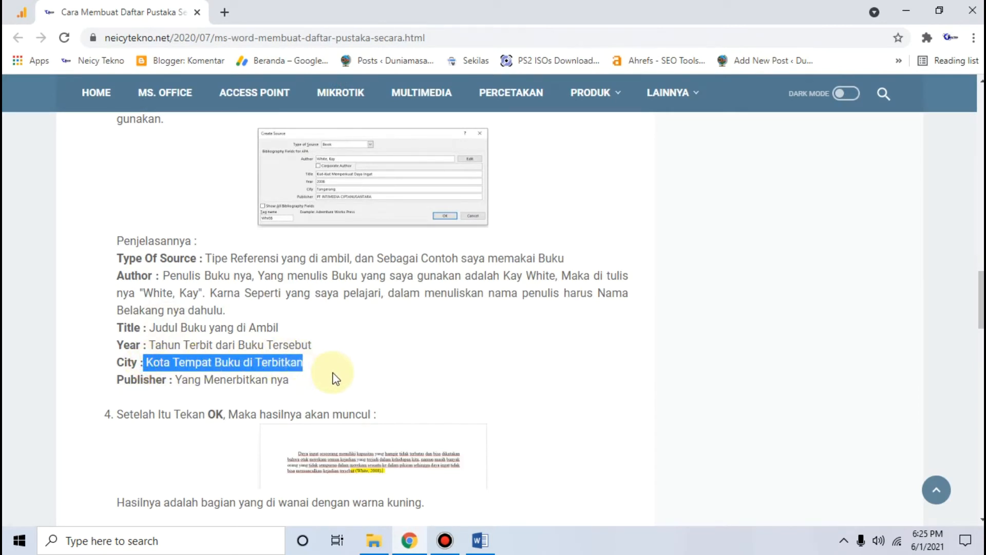
left_click(374, 181)
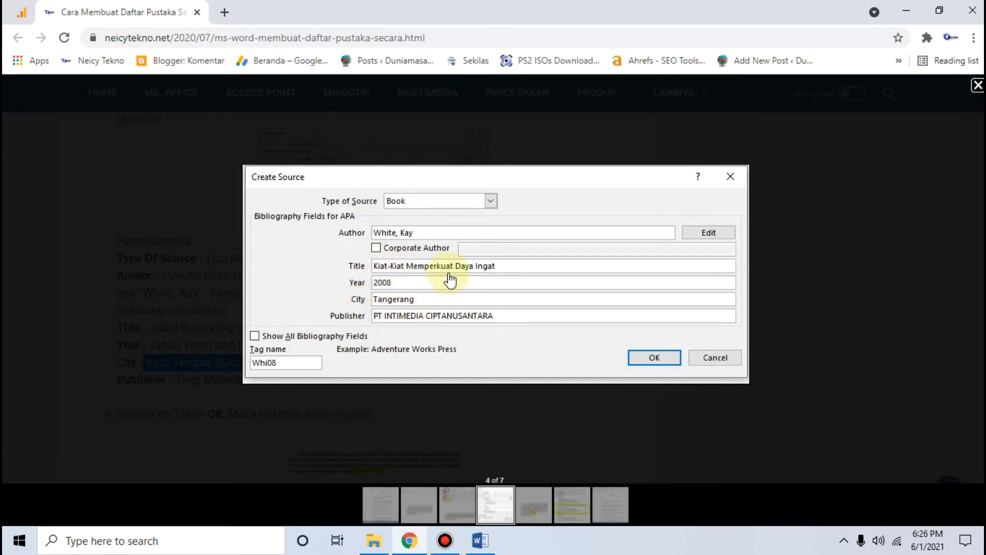
left_click(176, 311)
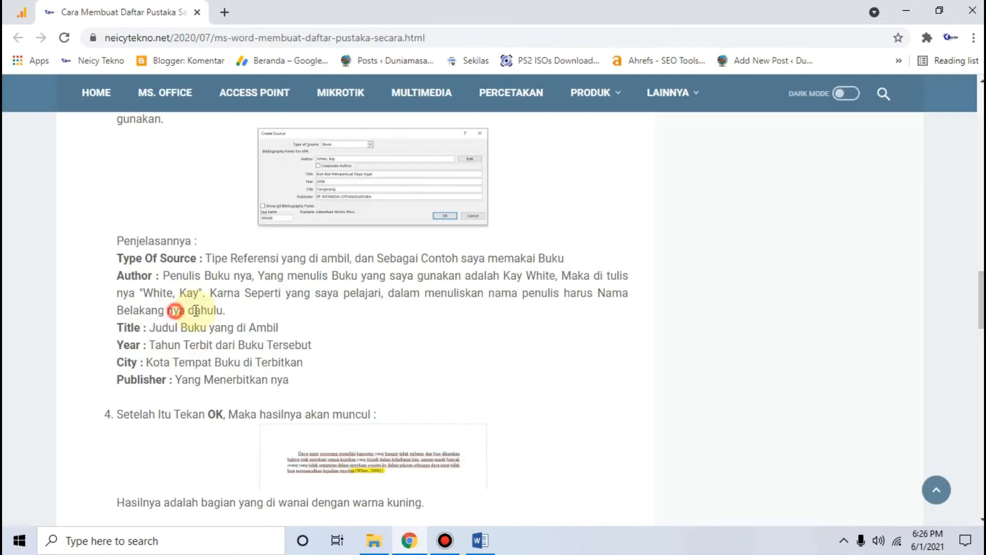
left_click(375, 177)
left_click(480, 541)
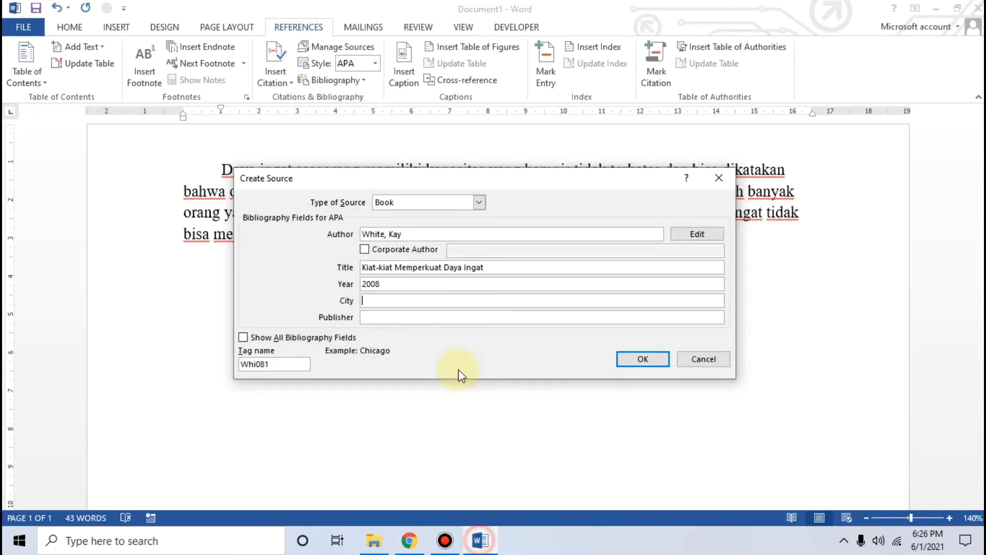
type("Tangerang")
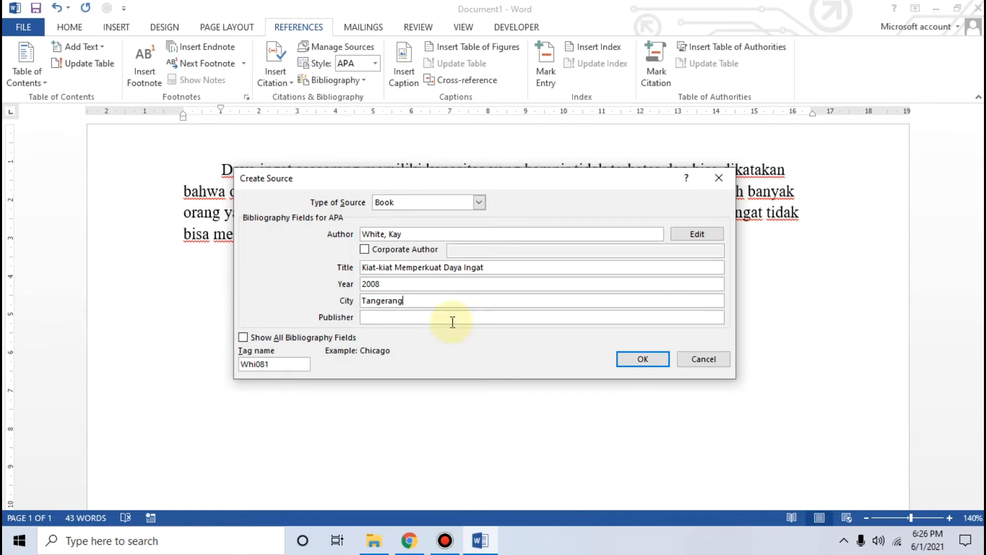
Consult the article's Publisher explanation and enlarged example in Chrome, and enter "PT INTIMEDIA CIPTANUSANTARA" as the source's publisher in Word
left_click(432, 317)
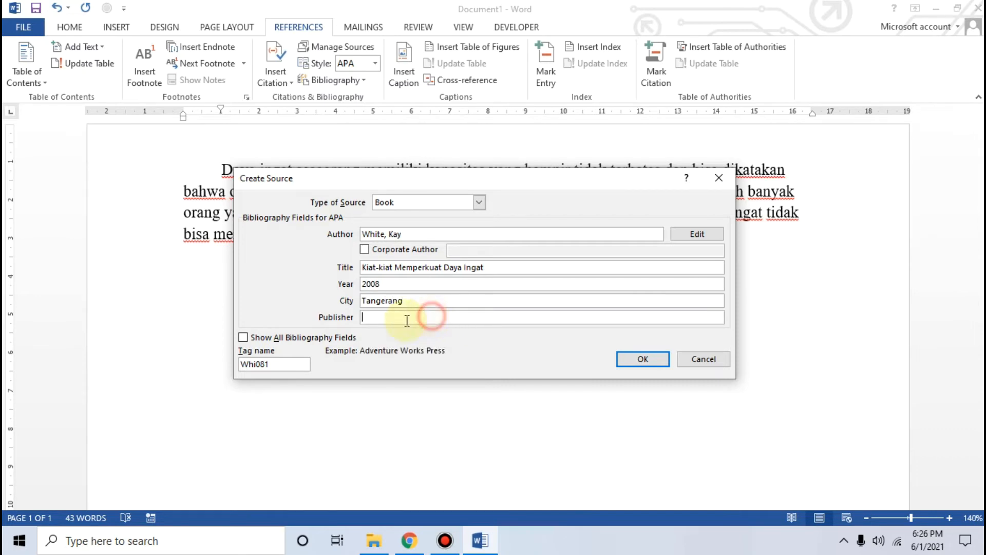
left_click(386, 540)
left_click(154, 330)
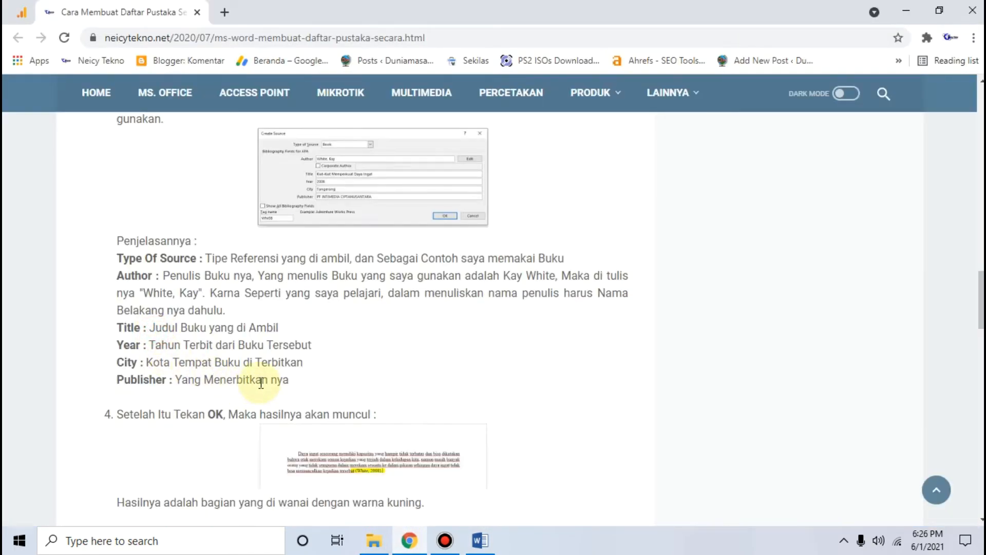
left_click(354, 196)
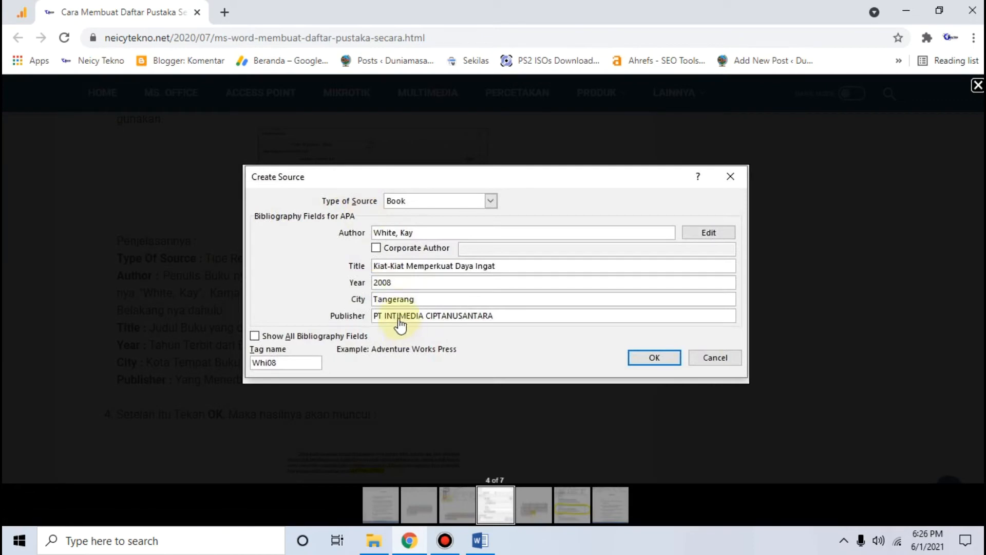
left_click(480, 540)
type("PT")
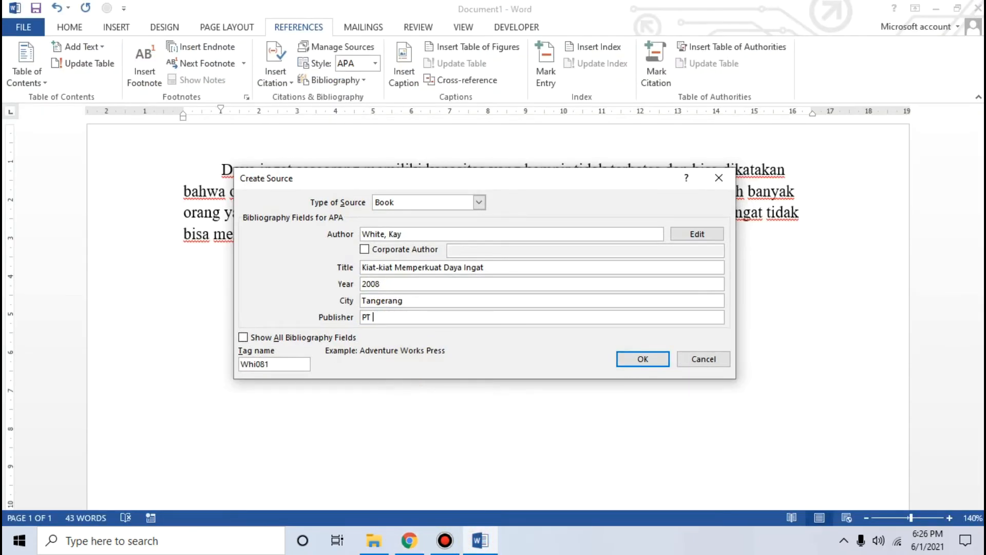
left_click(409, 540)
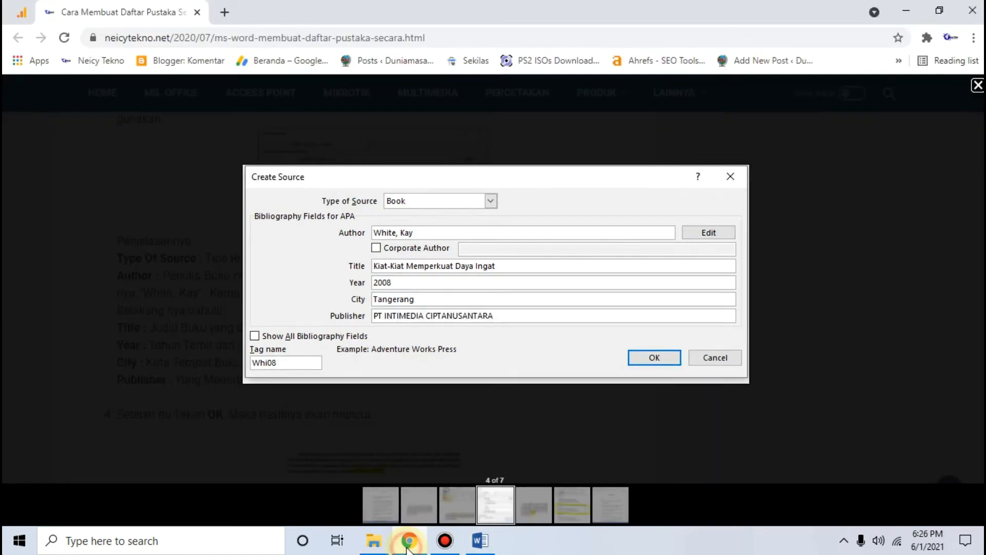
left_click(408, 540)
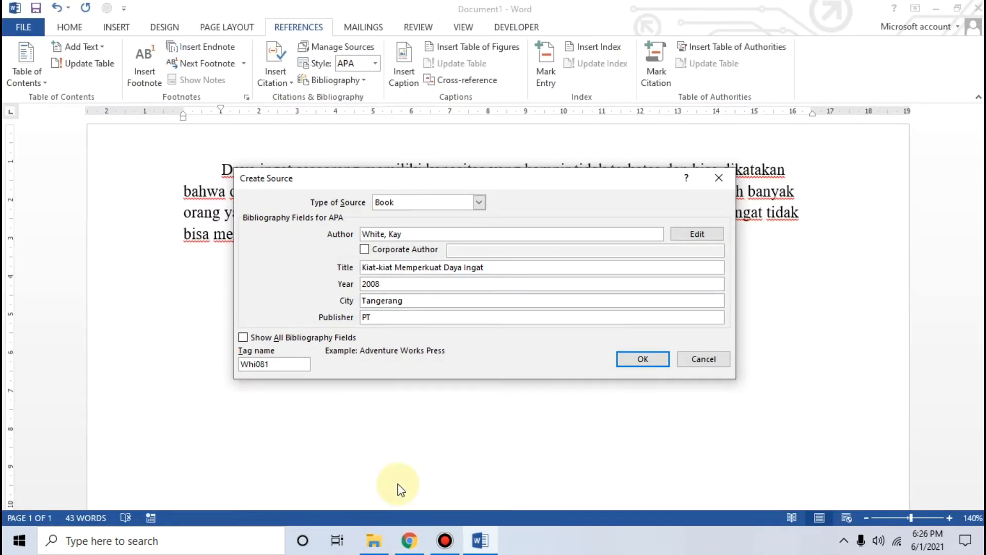
left_click(481, 539)
left_click(407, 542)
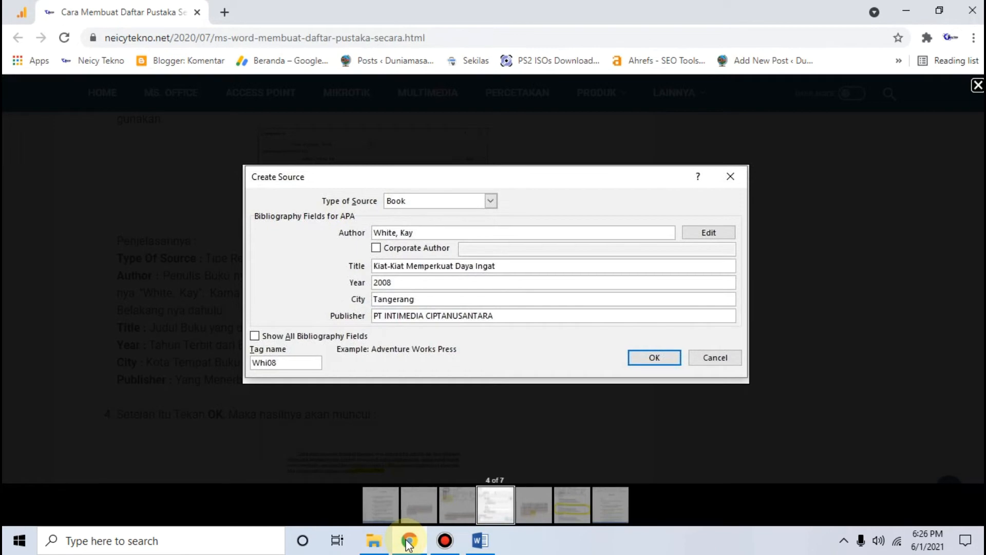
left_click(408, 542)
type("CIPTA")
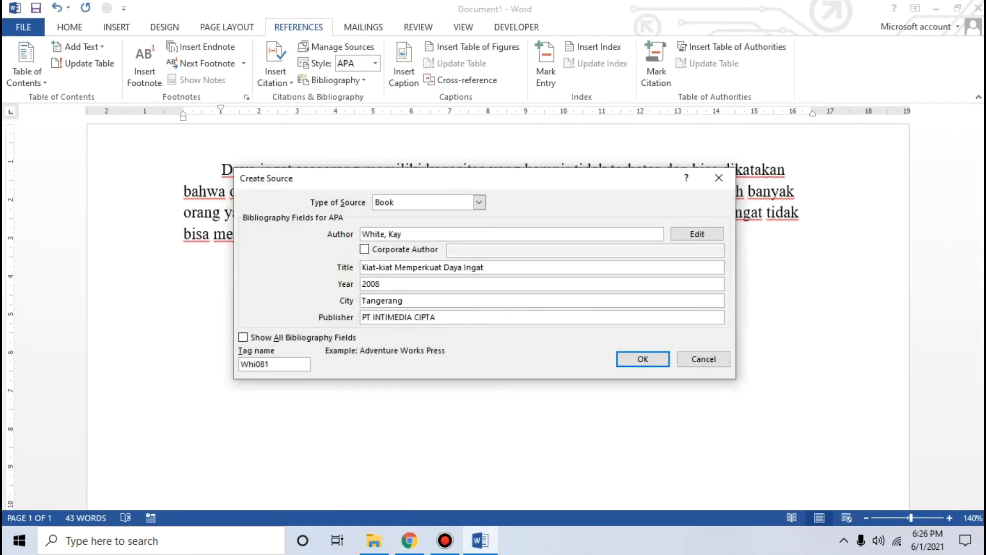
type("NUSANTARA")
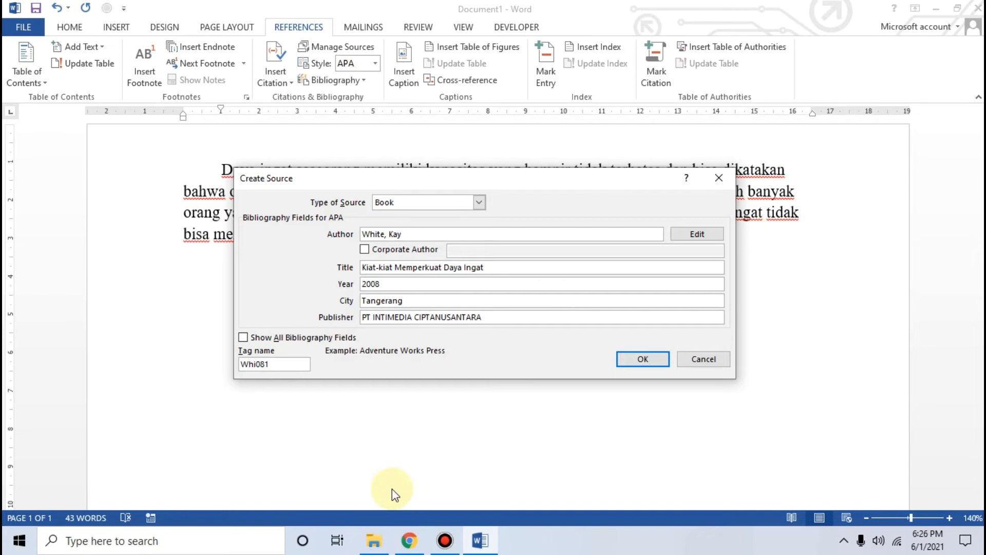
left_click(373, 540)
left_click(373, 540)
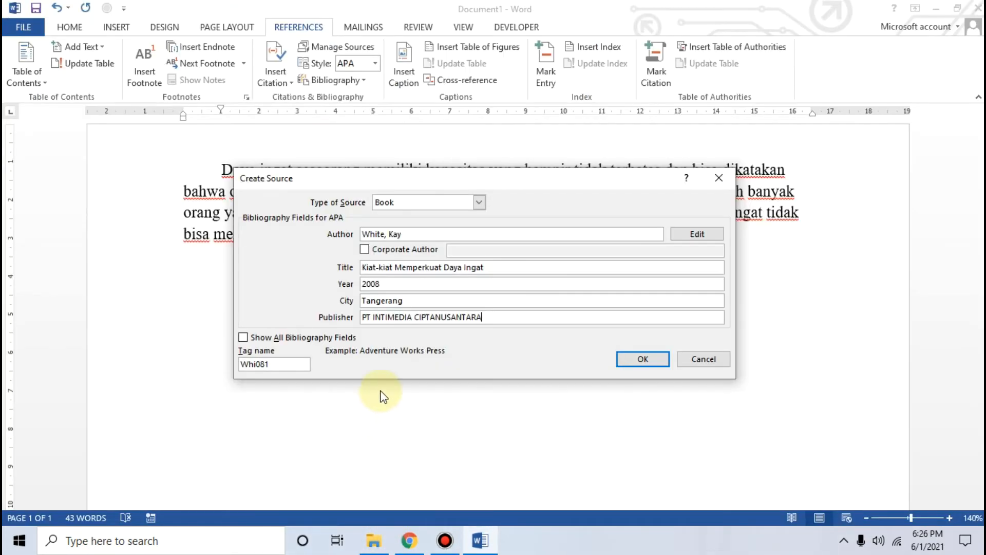
Read step 4 of the article in Chrome, and confirm the completed book source in Word to insert its citation
left_click(478, 540)
left_click(101, 236)
scroll(172, 287, "down", 1)
scroll(172, 288, "down", 2)
scroll(168, 264, "down", 1)
left_click_drag(119, 199, 258, 198)
left_click(479, 540)
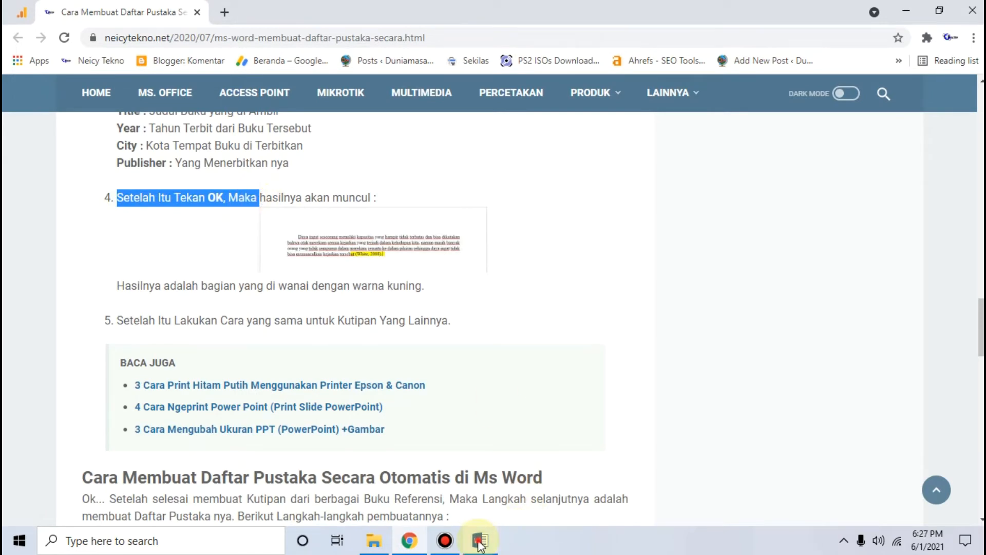
left_click(641, 359)
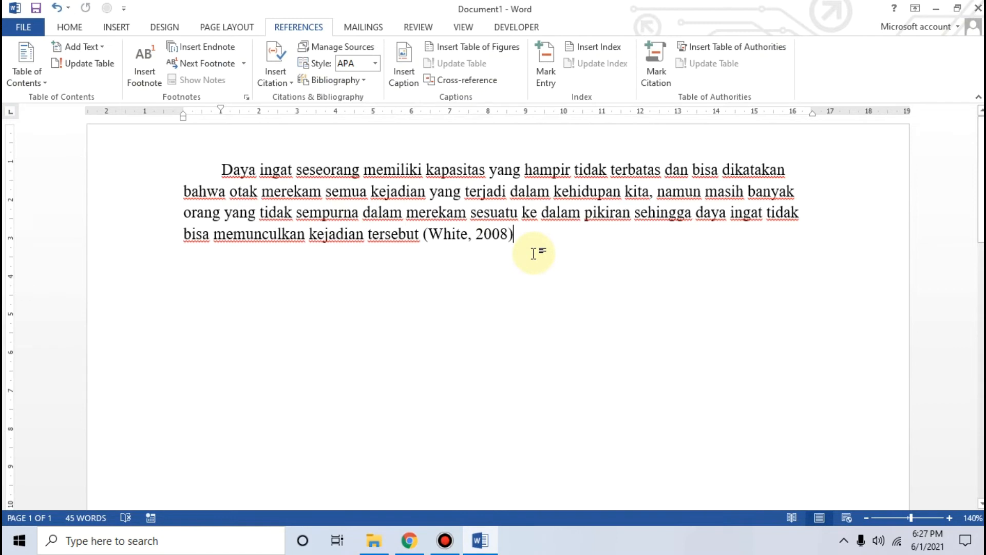
Inspect the inserted citation at the end of the paragraph by selecting it and deselecting it again
left_click(533, 233)
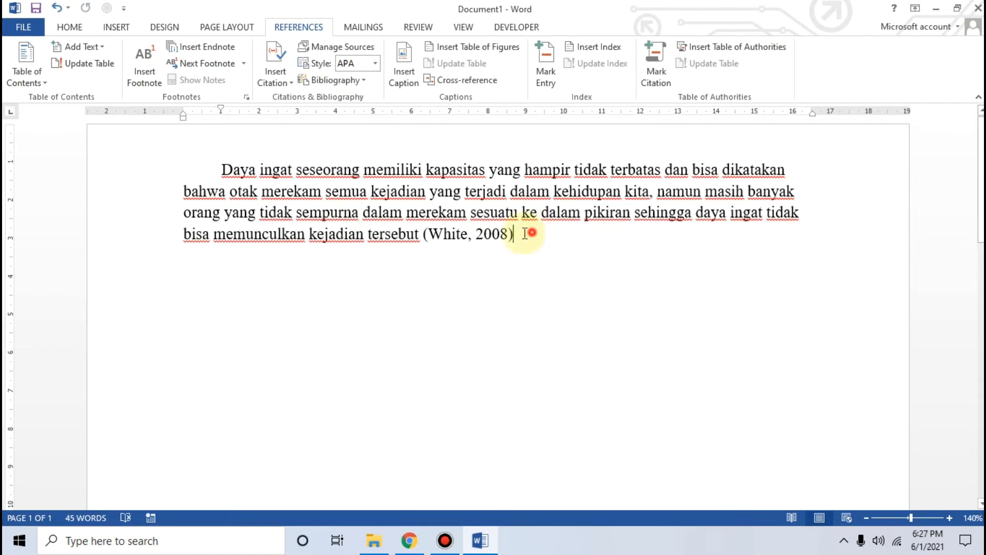
left_click_drag(533, 233, 441, 233)
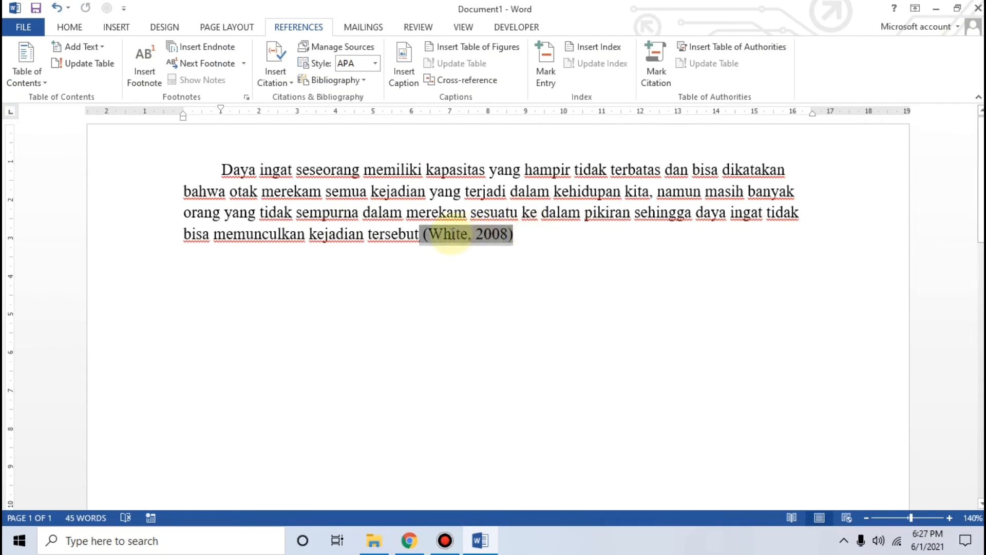
left_click(560, 231)
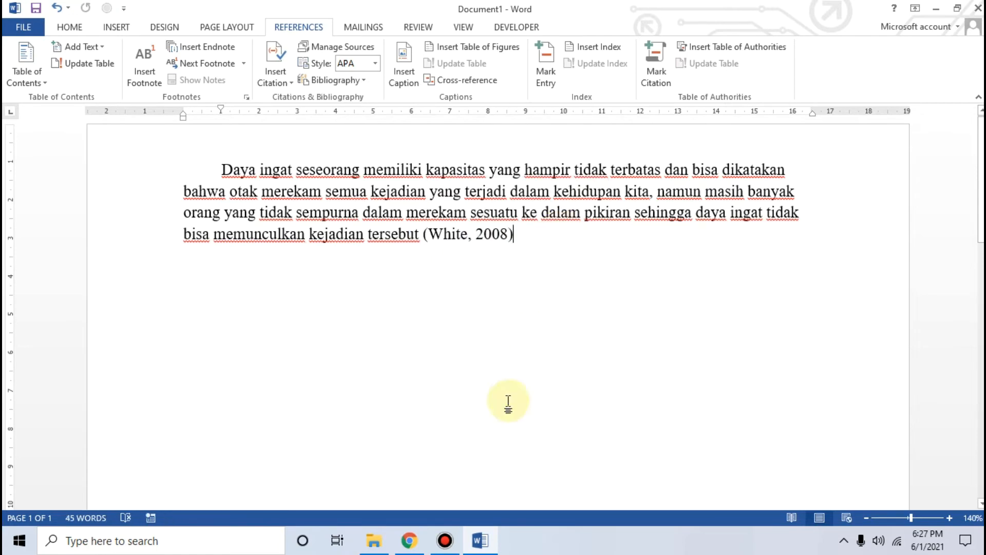
Read the article's automatic bibliography instructions in Chrome, and start a new page after the cited paragraph in Word
left_click(409, 536)
scroll(417, 369, "down", 7)
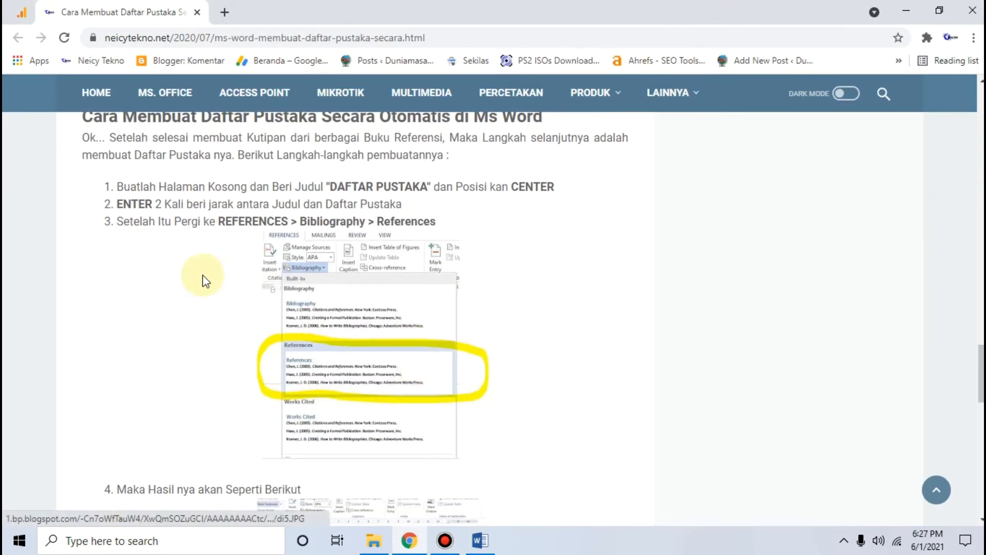
scroll(202, 279, "up", 1)
left_click(485, 539)
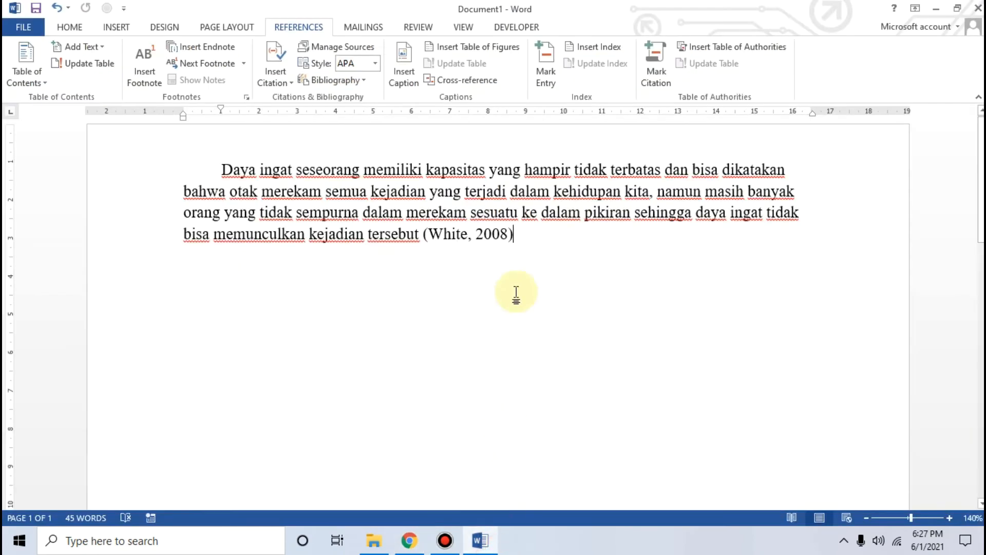
key("ctrl+Return")
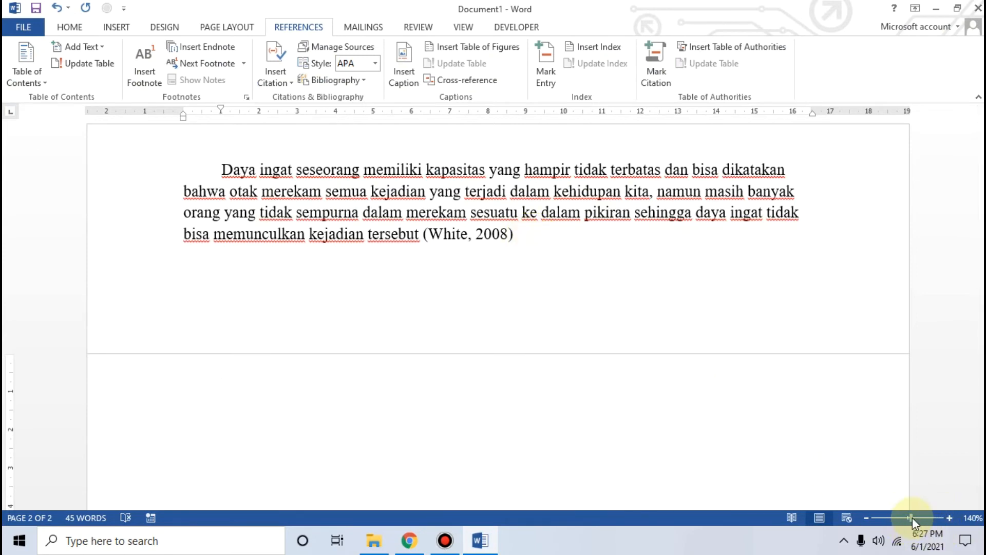
left_click_drag(912, 517, 904, 517)
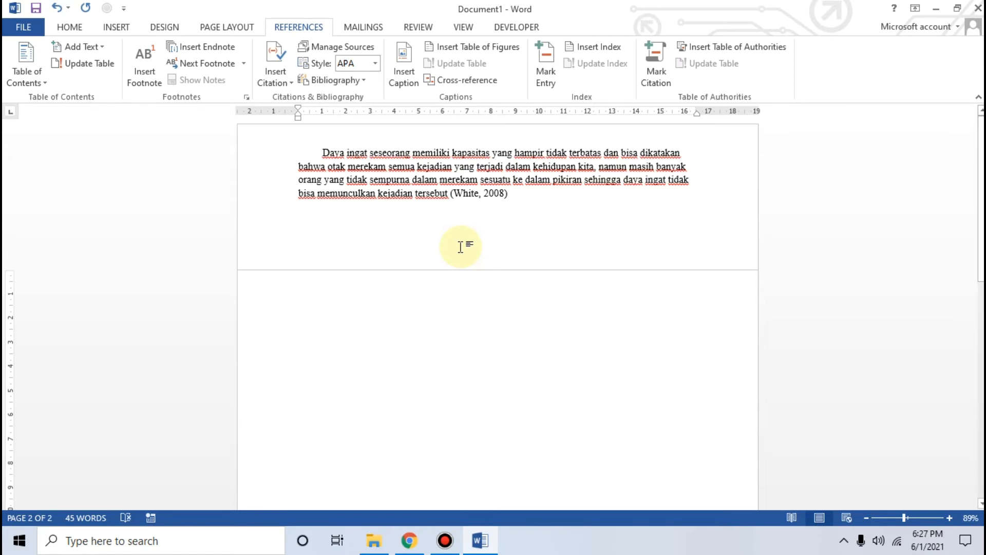
key("BackSpace")
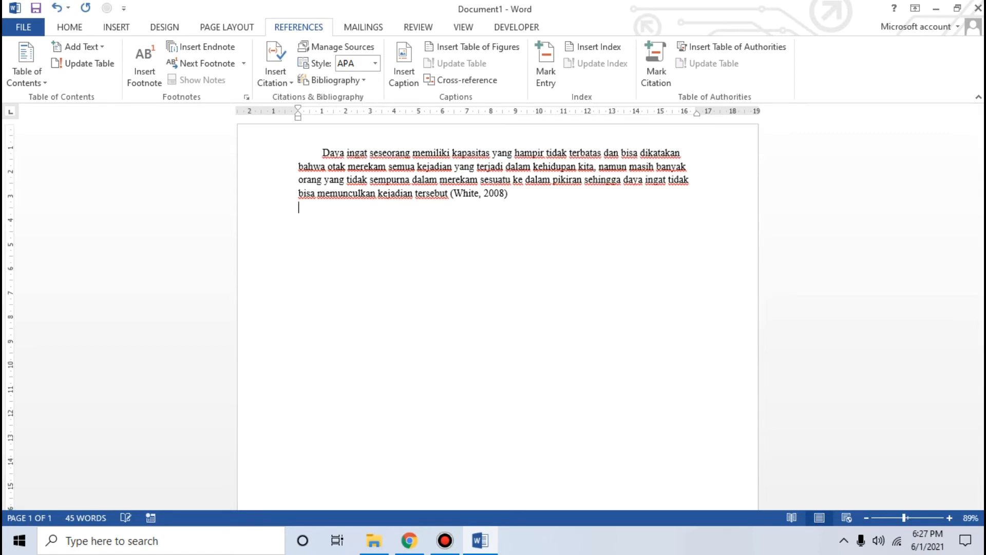
key("ctrl+Return")
key("Return")
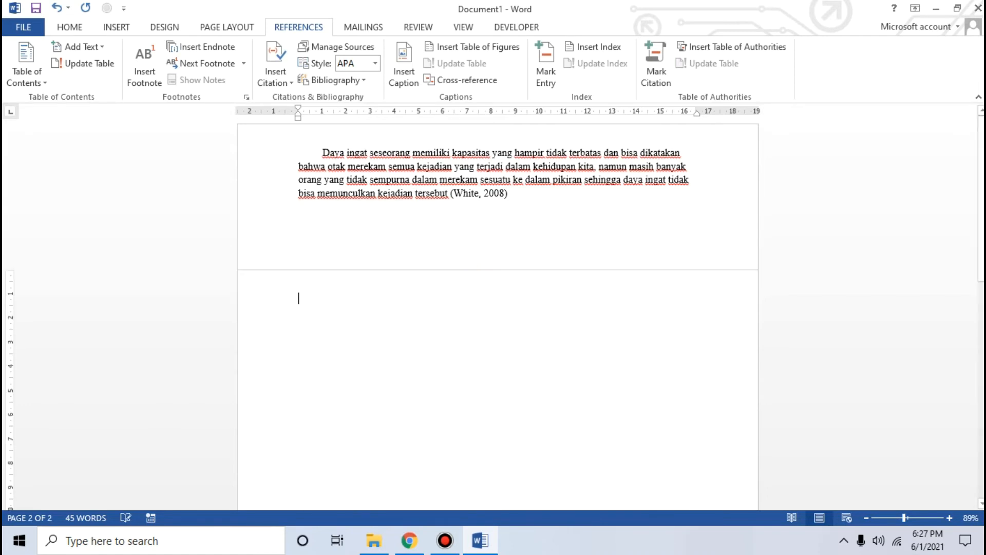
Add a centred, bold title "DAFTAR ISI" on the new page, with an empty line below it
type("DAFTAR ISI")
left_click(379, 297)
left_click_drag(321, 297, 297, 296)
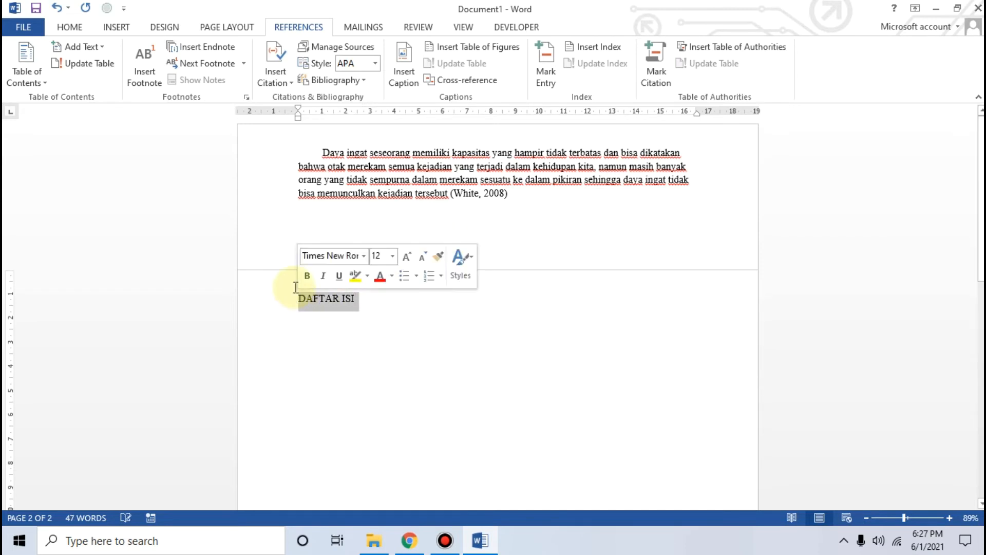
left_click(69, 27)
left_click(332, 75)
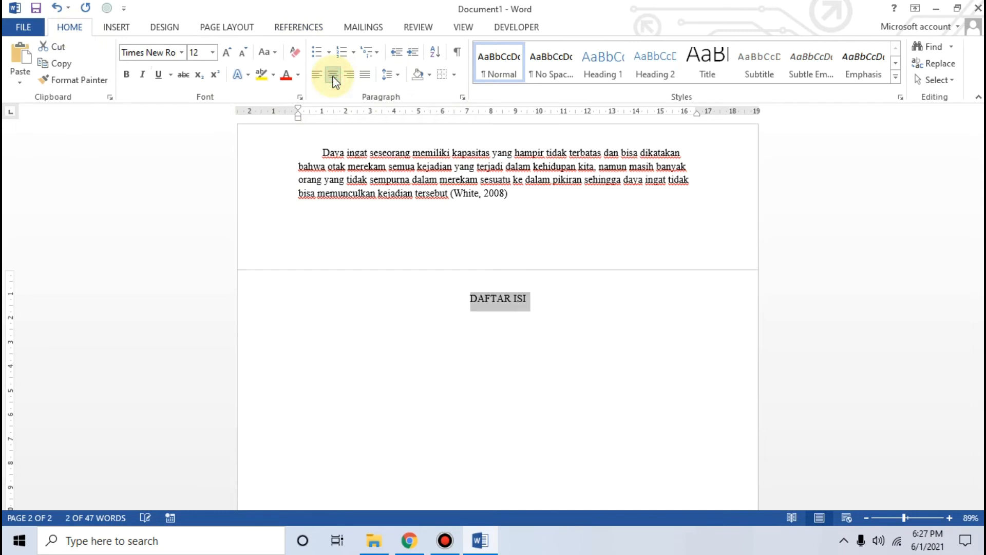
left_click(128, 76)
left_click(561, 298)
key("Return")
key("Return")
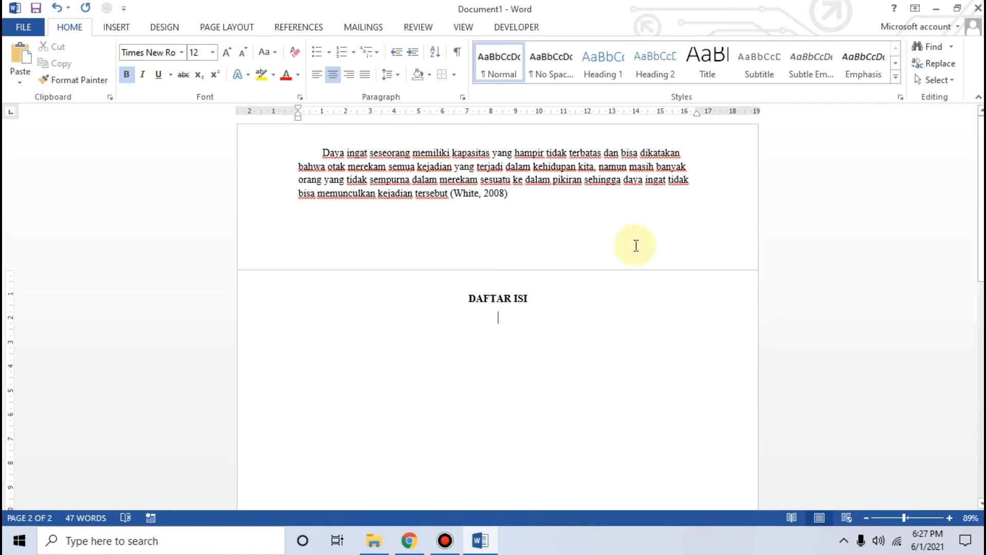
Check the article's step on inserting the References bibliography in Chrome, and return to the Word document
left_click(300, 34)
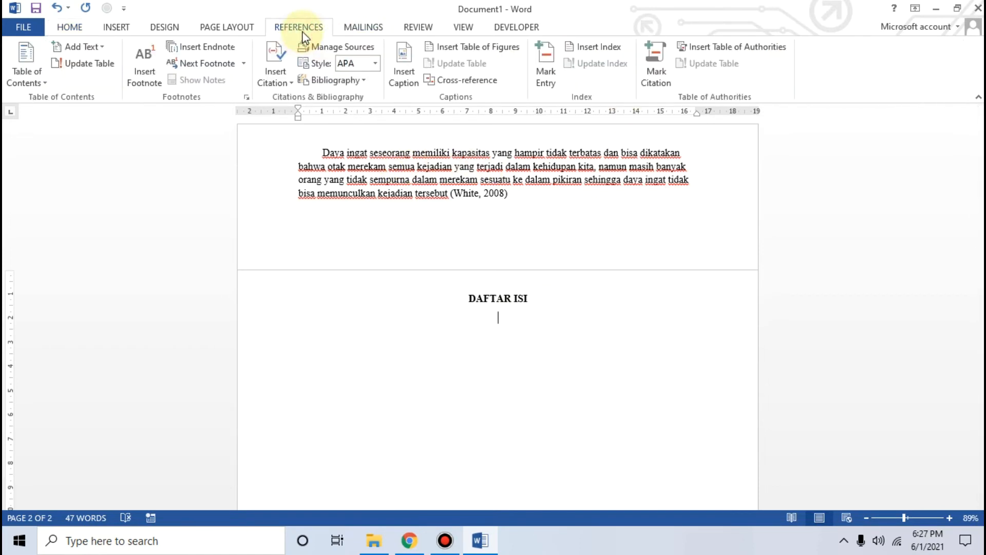
left_click(410, 540)
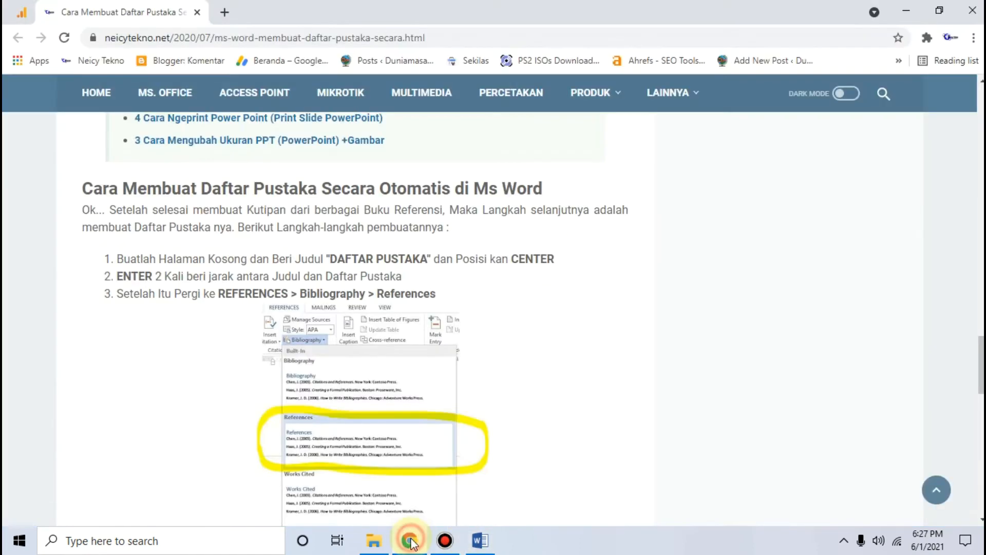
scroll(353, 344, "down", 3)
scroll(352, 332, "up", 2)
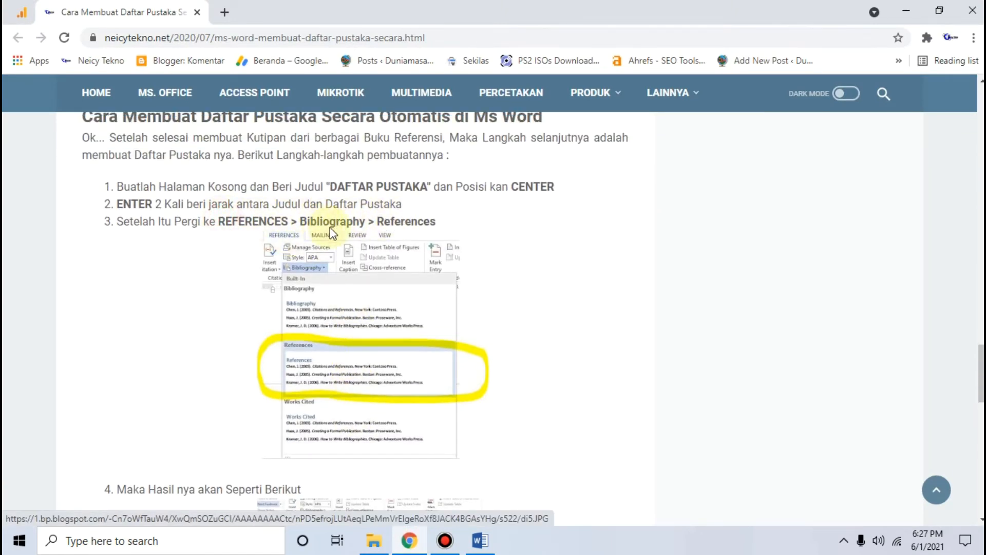
left_click(479, 540)
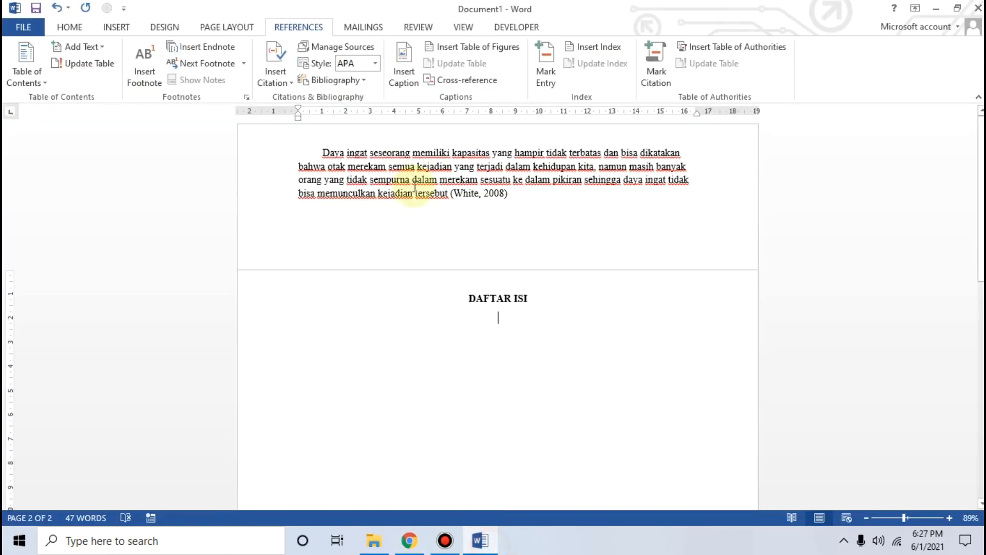
Insert the built-in References bibliography below the page title, and replace the title with "DAFTAR PUSTAKA"
left_click(362, 81)
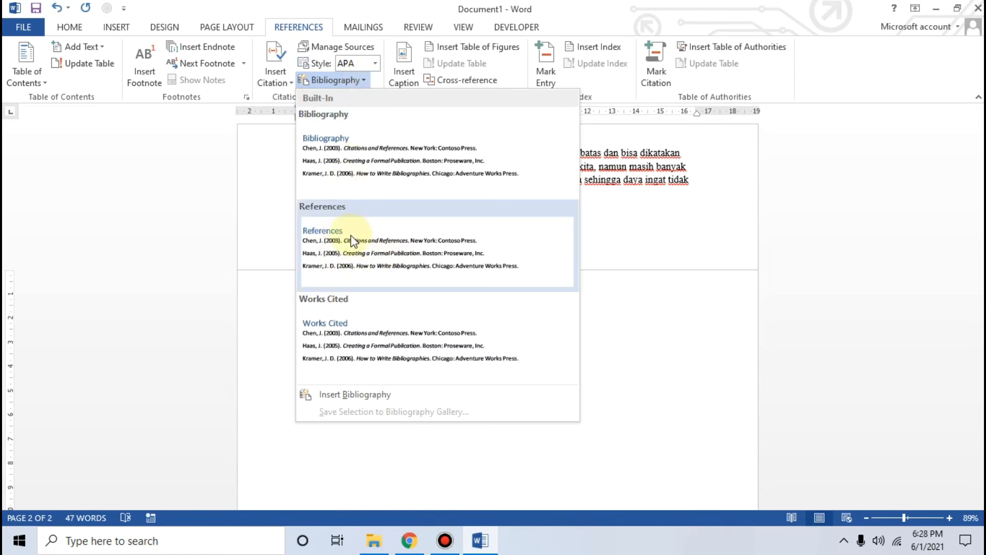
left_click(367, 240)
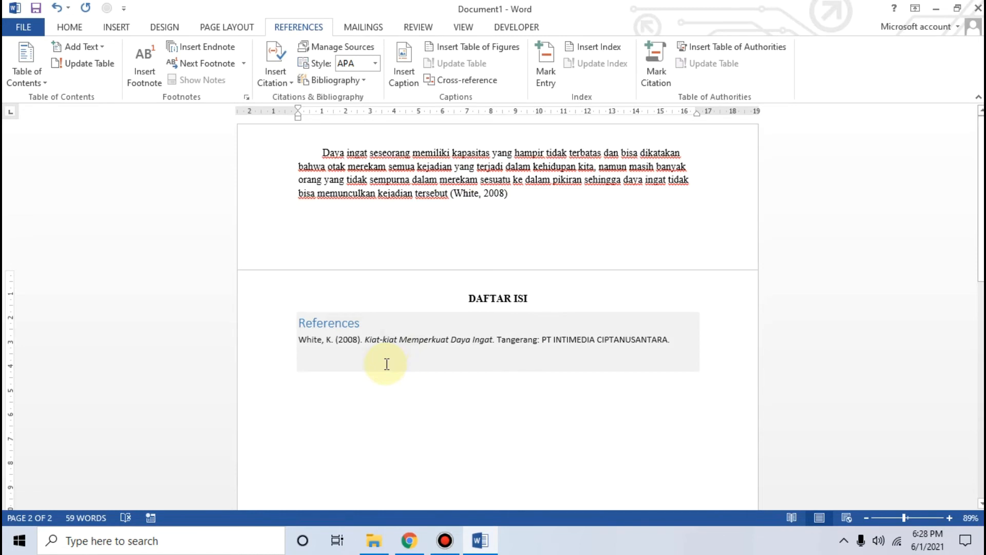
left_click_drag(534, 300, 430, 302)
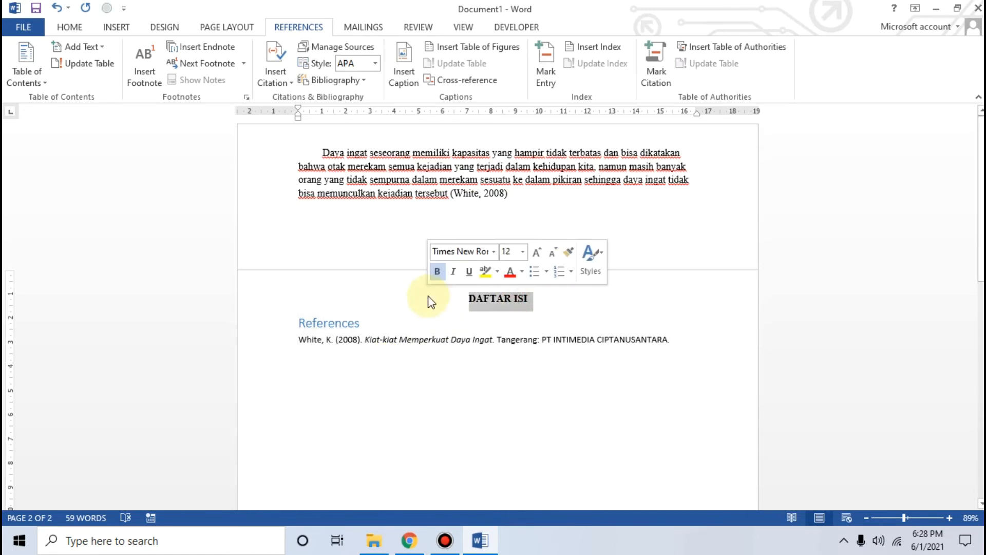
type("DAF")
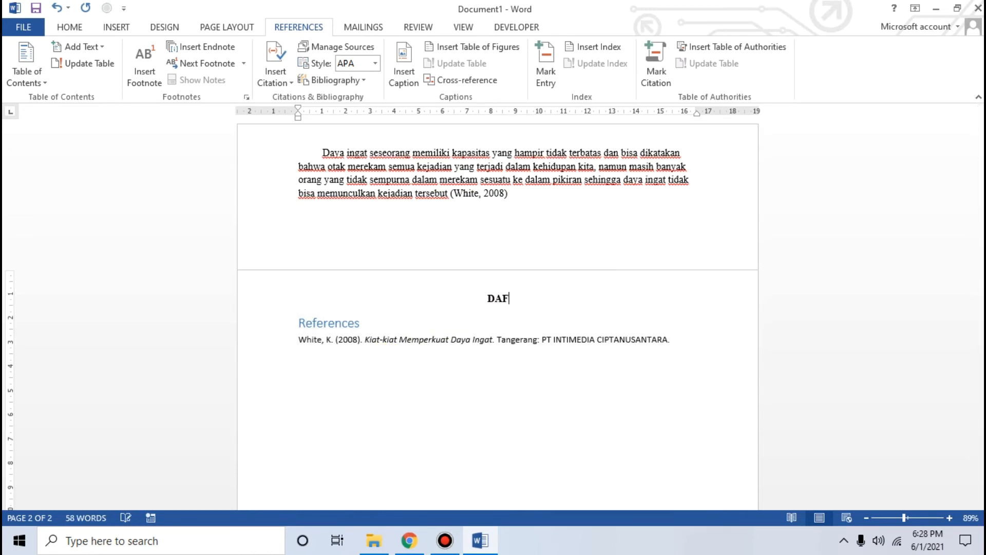
type("TAR P")
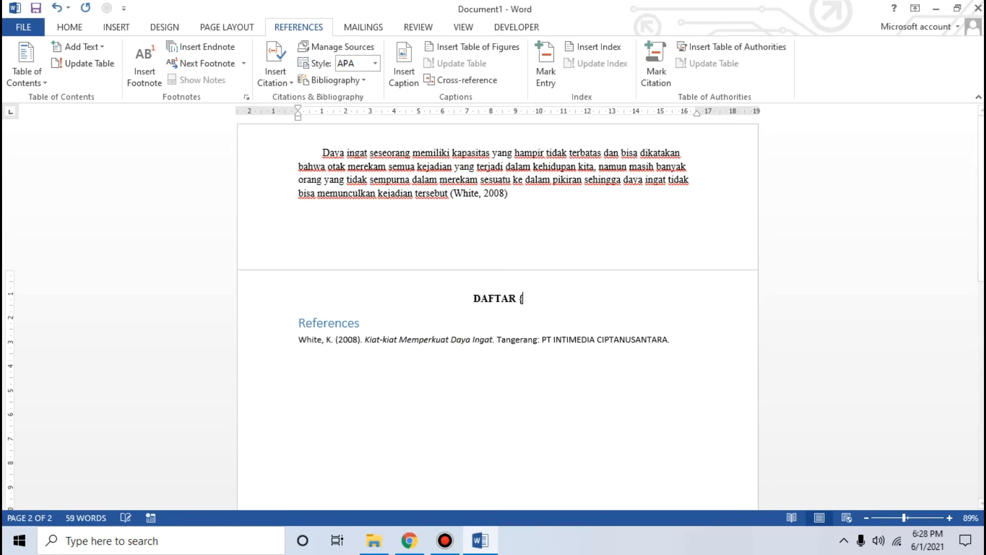
type("USTAKA")
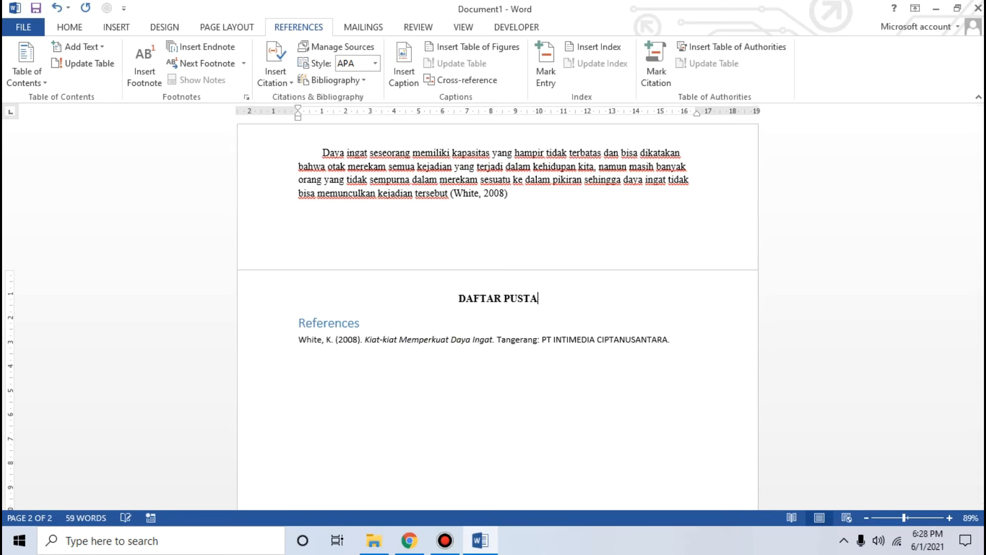
Check the article's bibliography steps in Chrome, and delete the blue "References" heading above the bibliography entry in Word
left_click(391, 325)
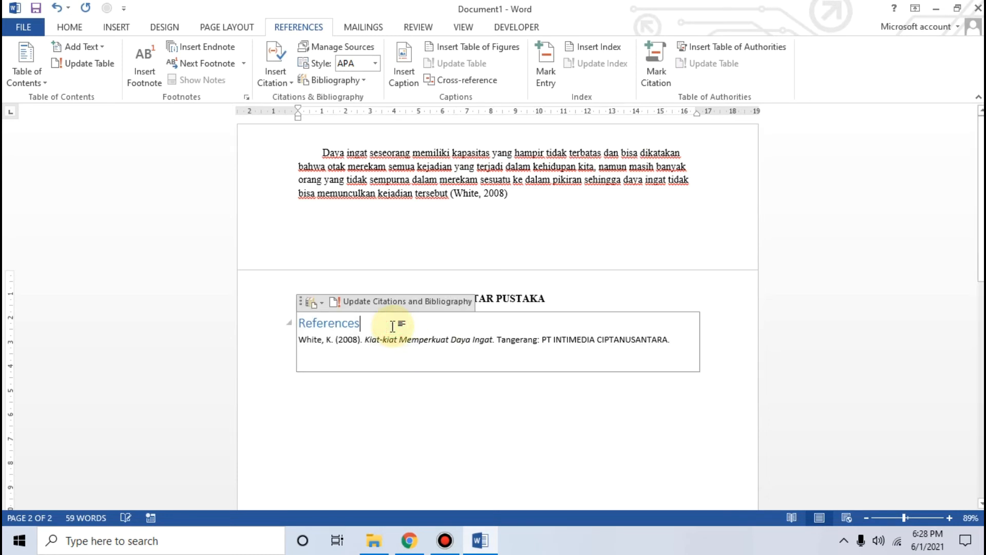
left_click(409, 540)
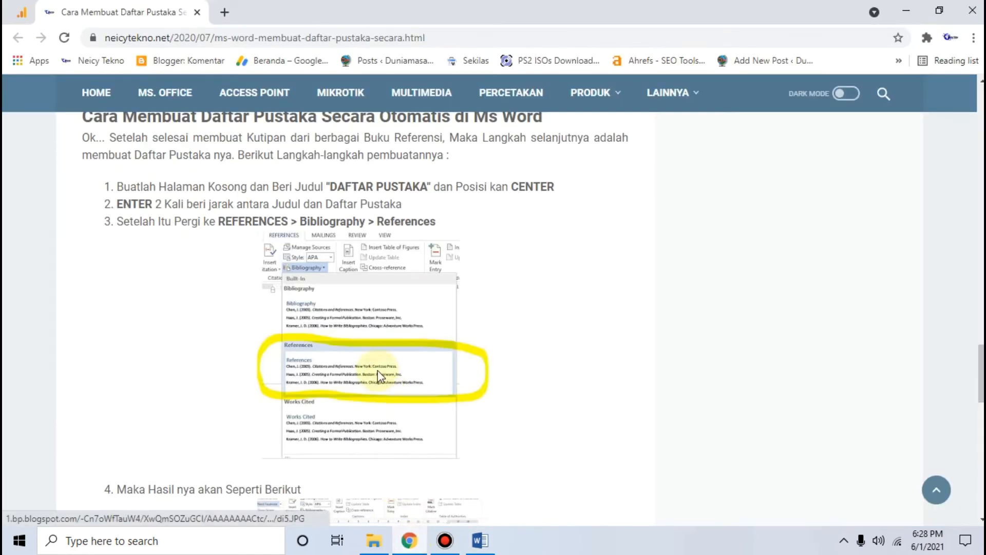
scroll(371, 272, "up", 2)
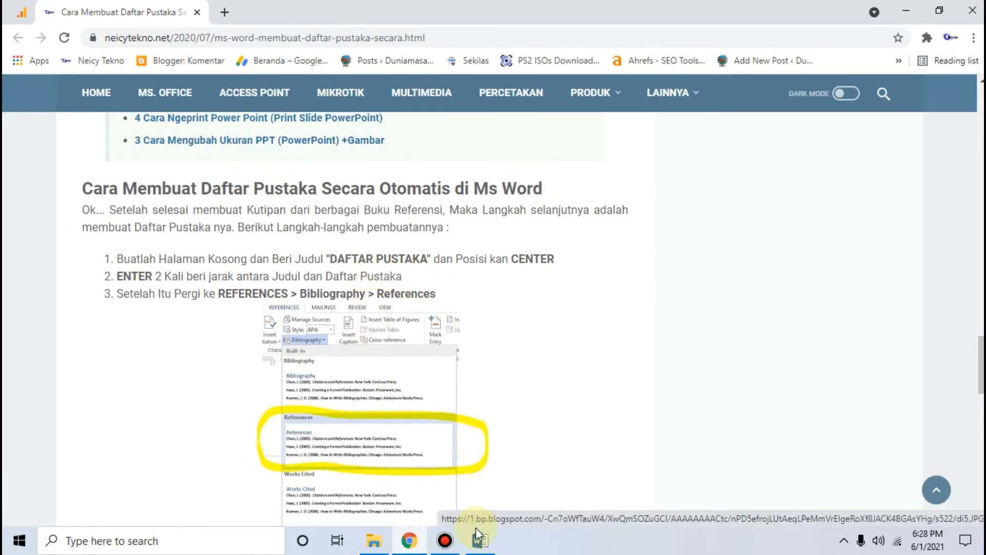
left_click(479, 540)
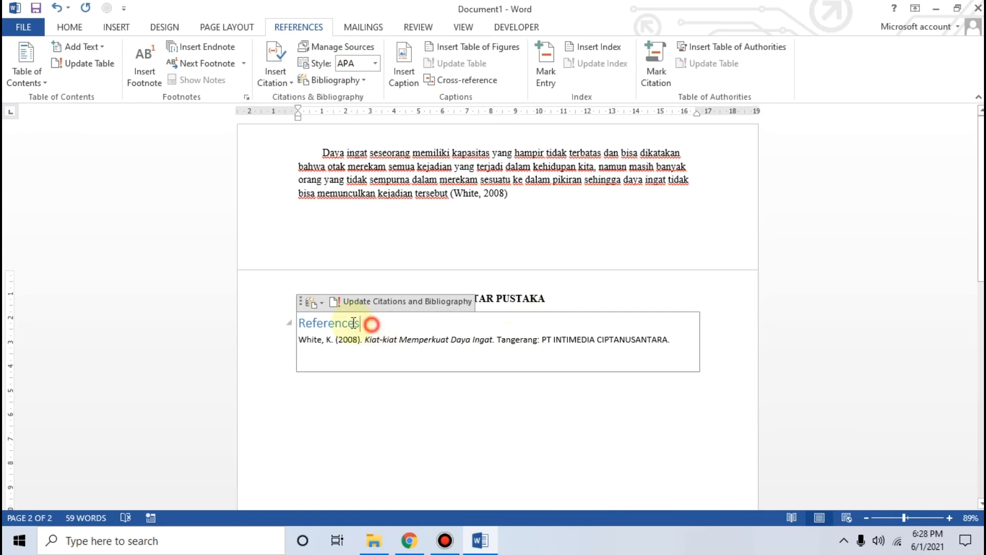
left_click_drag(374, 323, 296, 321)
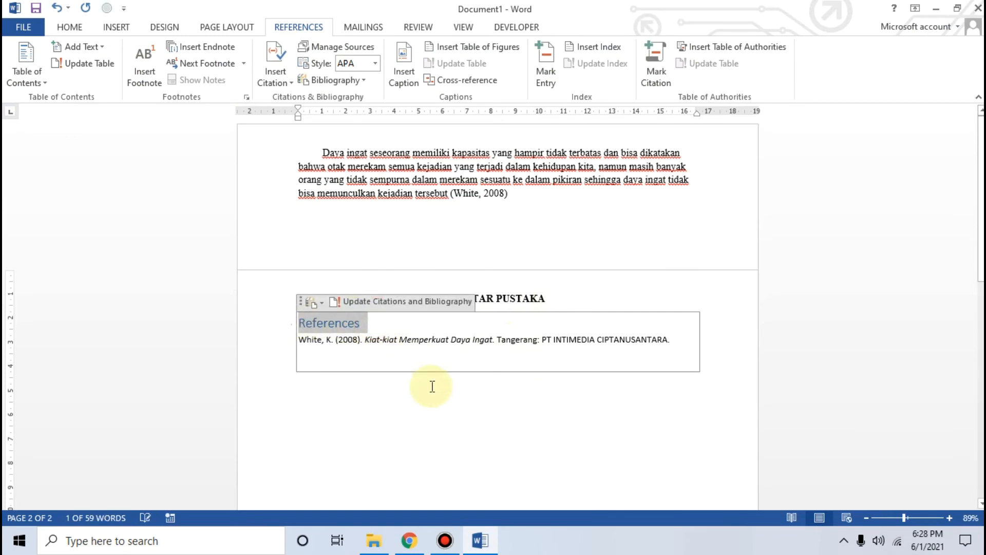
key("Delete")
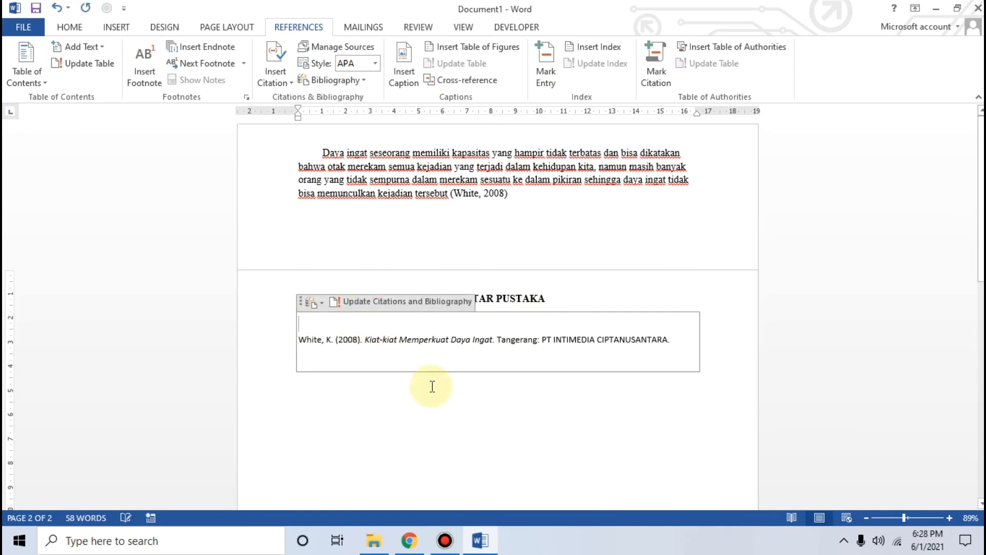
left_click(641, 379)
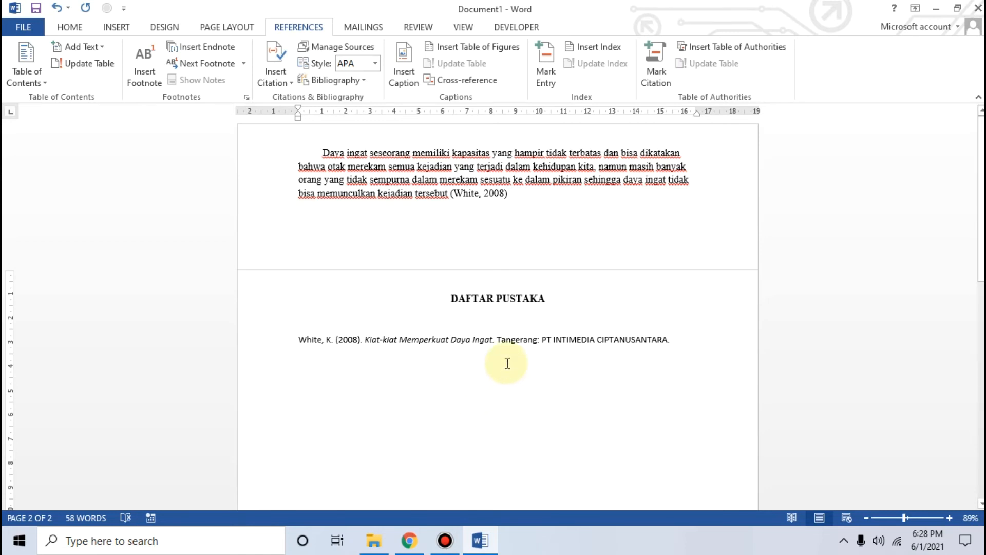
Check the citation at the end of the paragraph, and update the citations and bibliography from the bibliography block
left_click(535, 194)
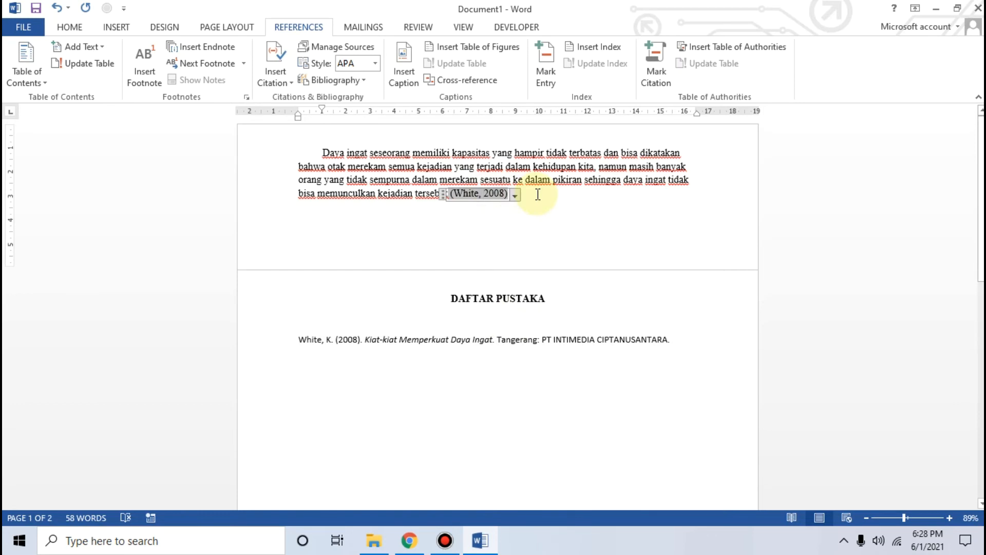
left_click(536, 195)
left_click(542, 196)
left_click(465, 353)
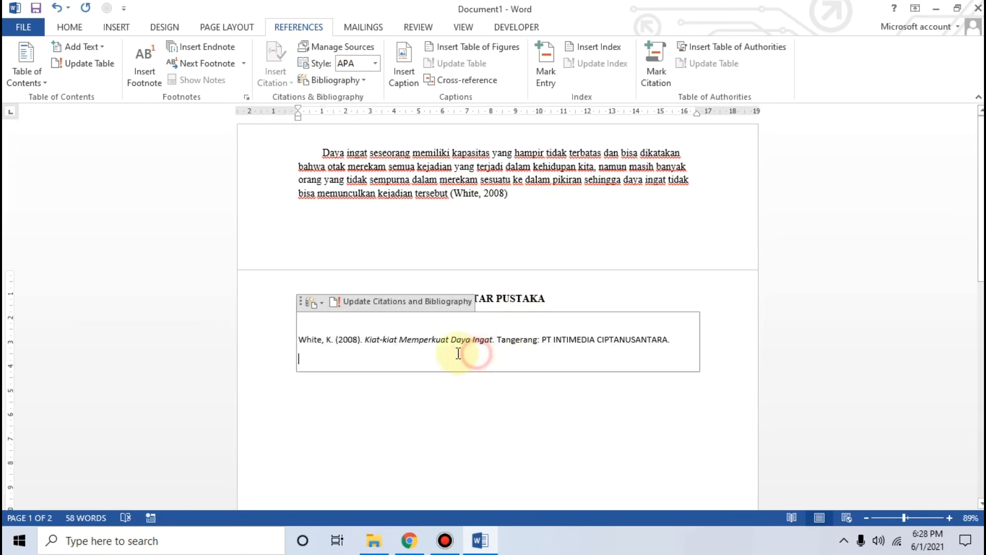
left_click(368, 304)
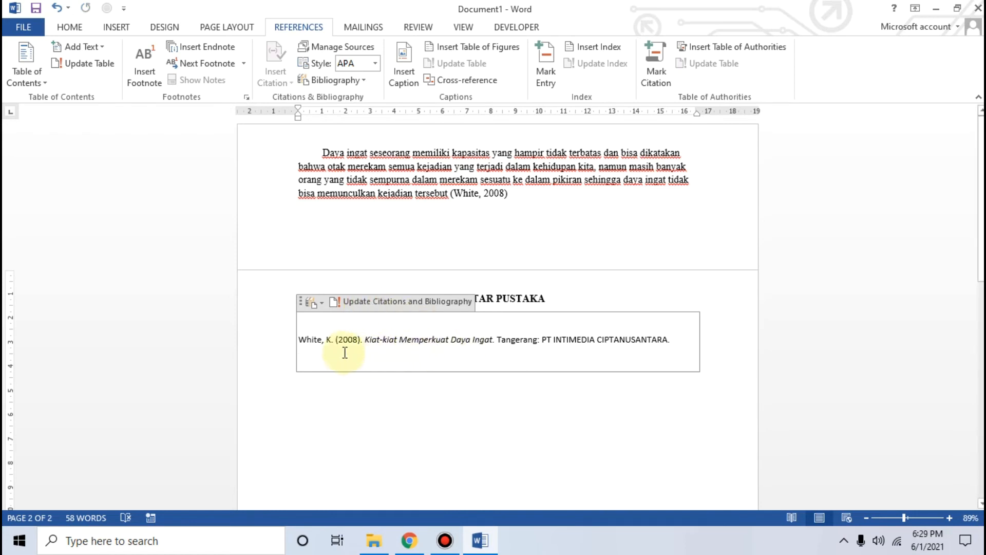
Compare the font and size of the bibliography entry with those of the cited paragraph
left_click(73, 27)
left_click_drag(327, 356, 306, 340)
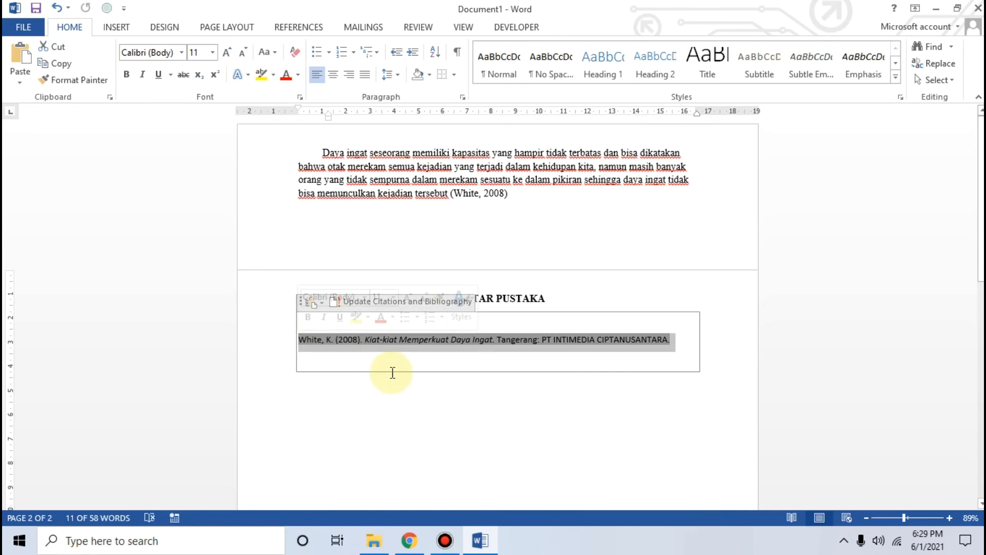
left_click(182, 52)
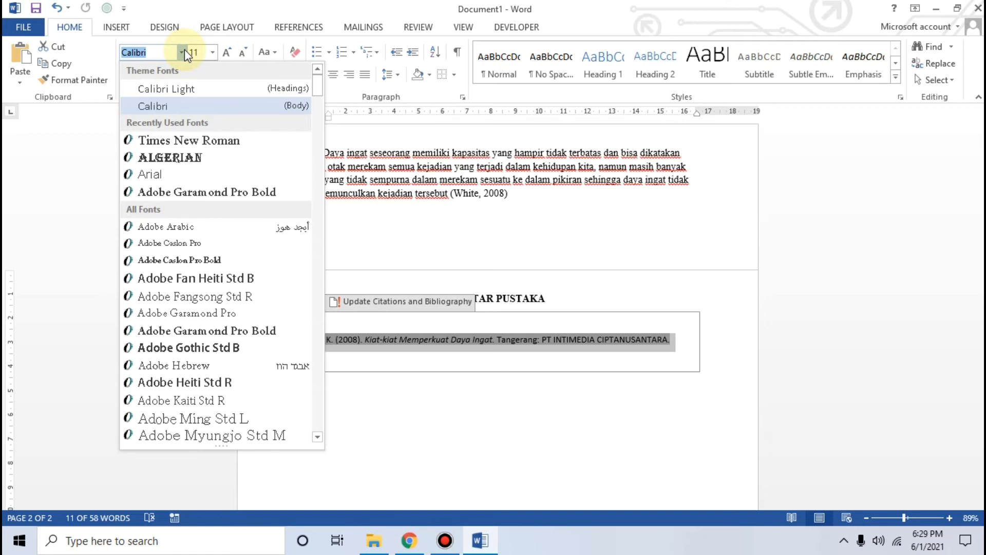
left_click(579, 218)
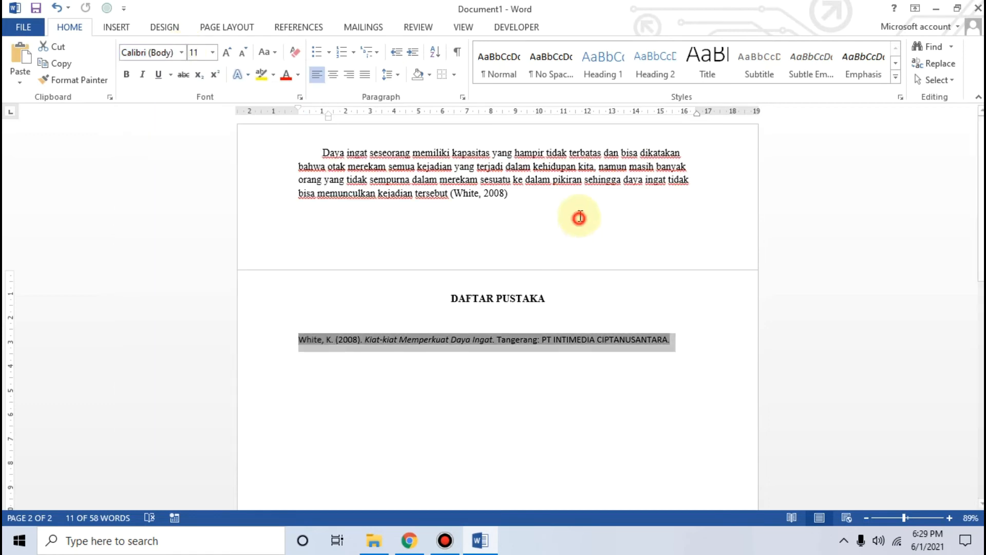
left_click_drag(322, 153, 522, 199)
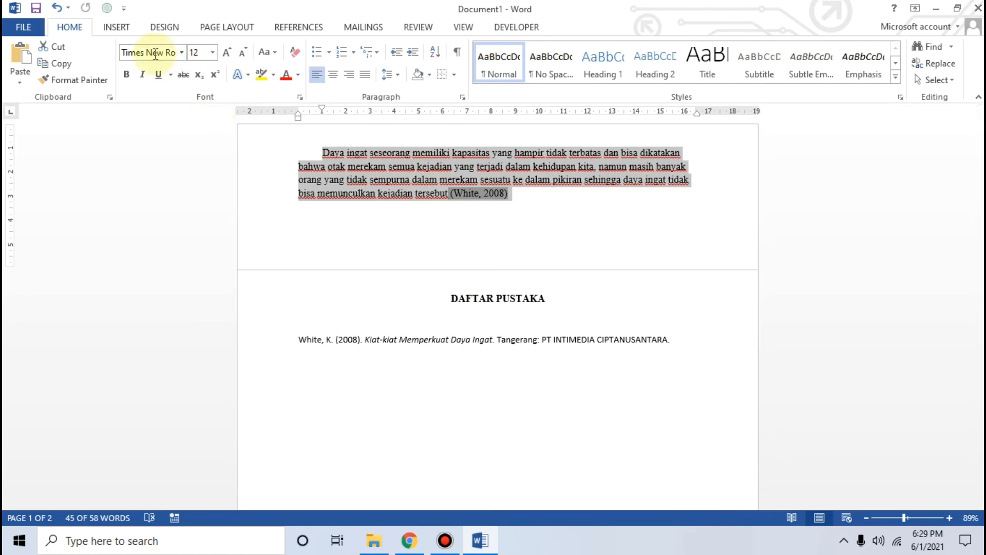
Set the whole bibliography entry to Times New Roman, size 12, and deselect it
left_click(374, 340)
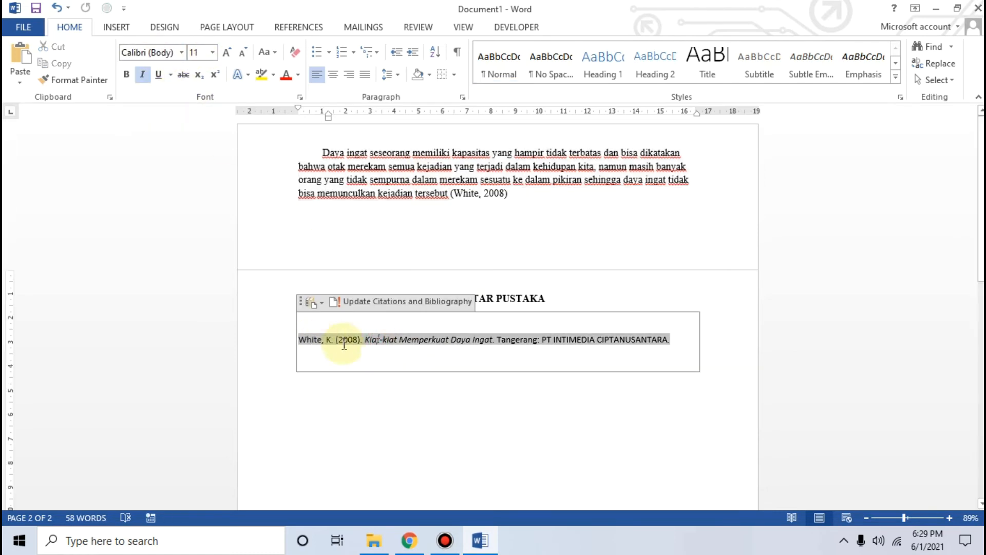
left_click(684, 343)
left_click_drag(684, 343, 298, 339)
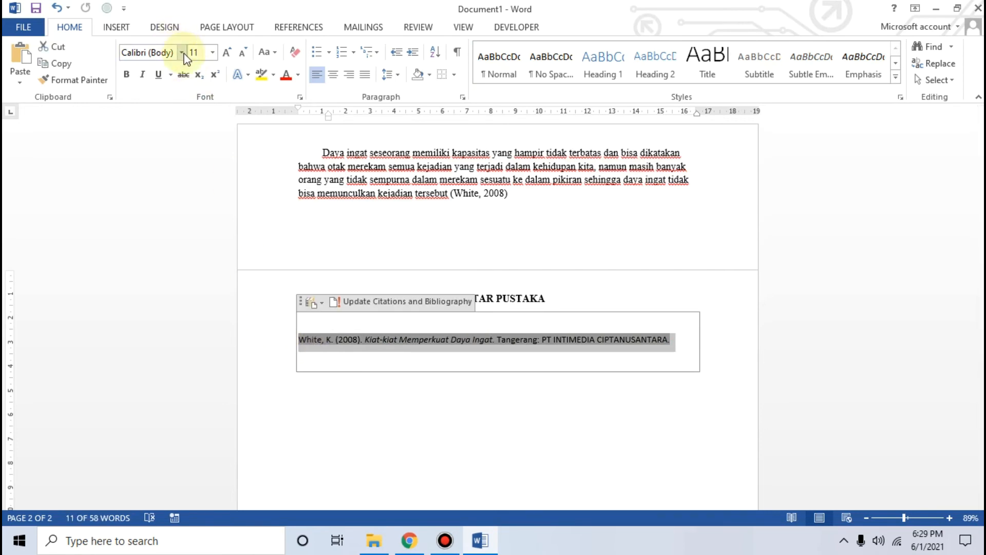
left_click(183, 53)
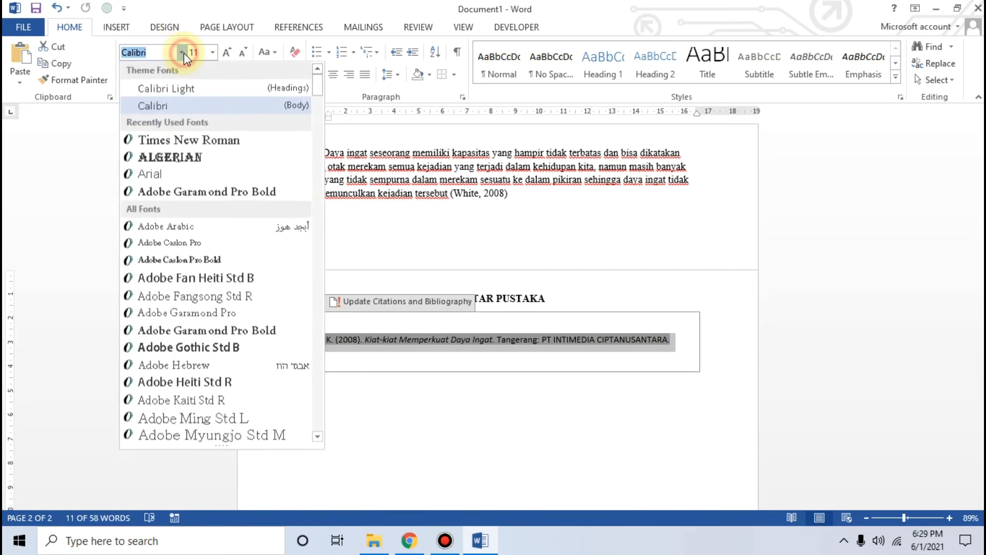
left_click(163, 139)
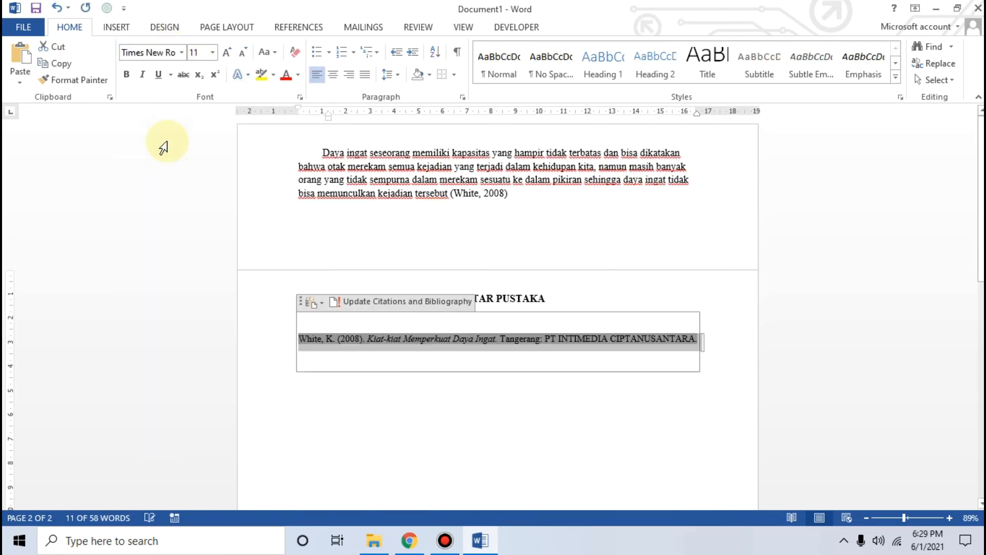
left_click(211, 53)
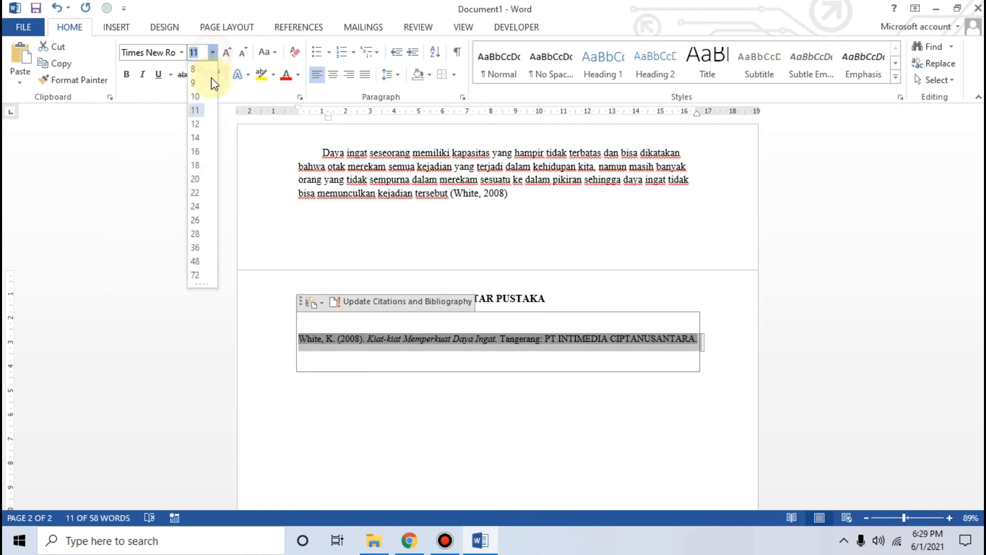
left_click(198, 125)
left_click(466, 358)
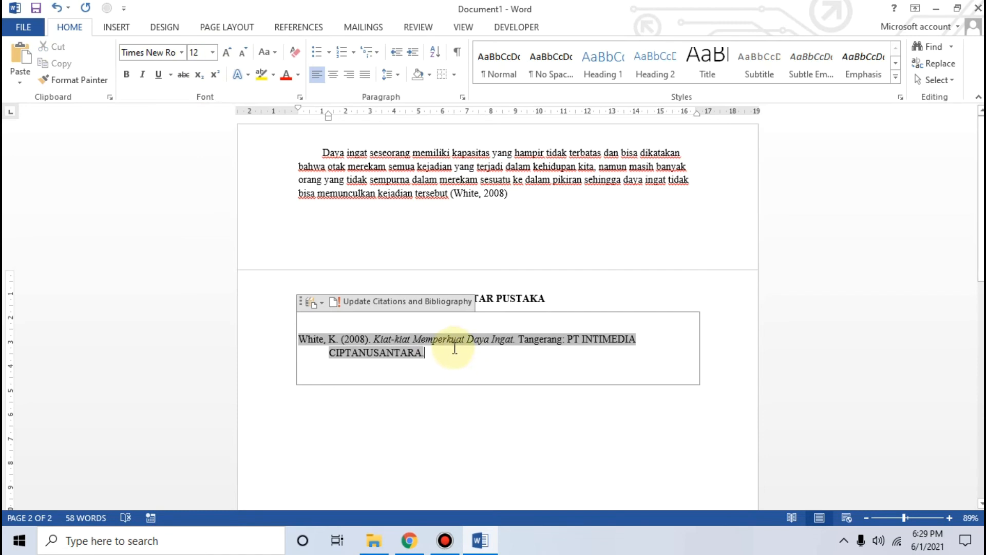
left_click(523, 197)
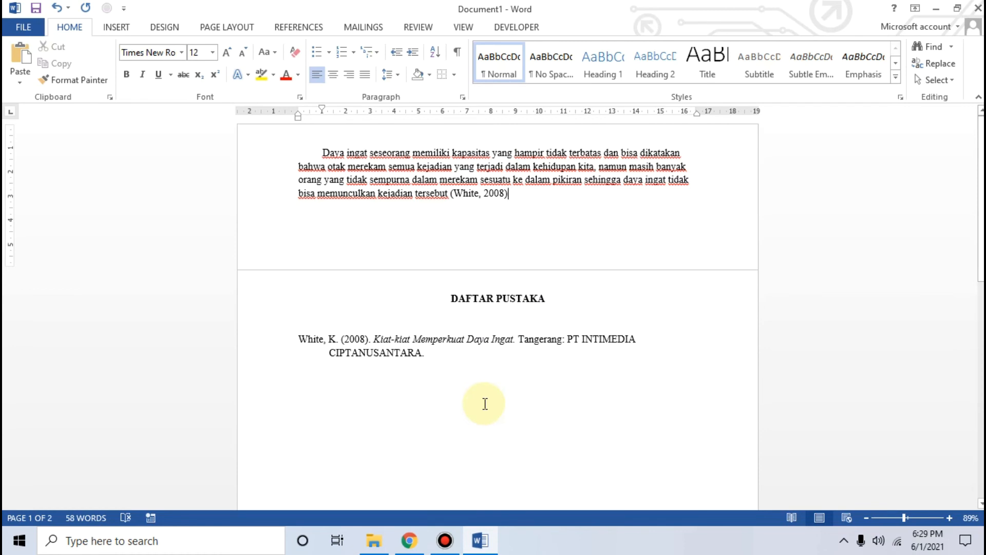
Review the article's automatic bibliography steps in Chrome, and view the step 4 result image enlarged before closing it
left_click(409, 540)
scroll(427, 364, "up", 3)
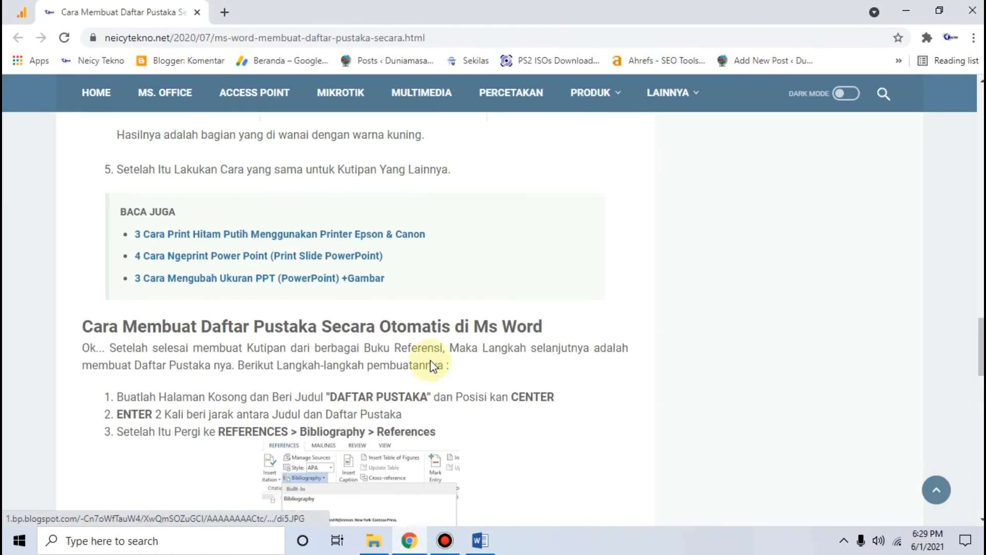
scroll(431, 365, "down", 3)
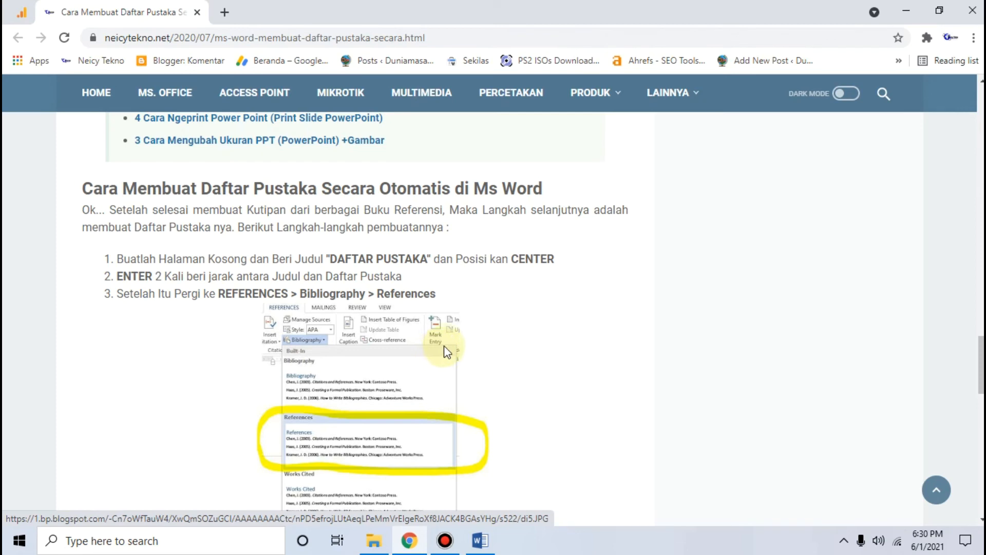
scroll(442, 348, "down", 5)
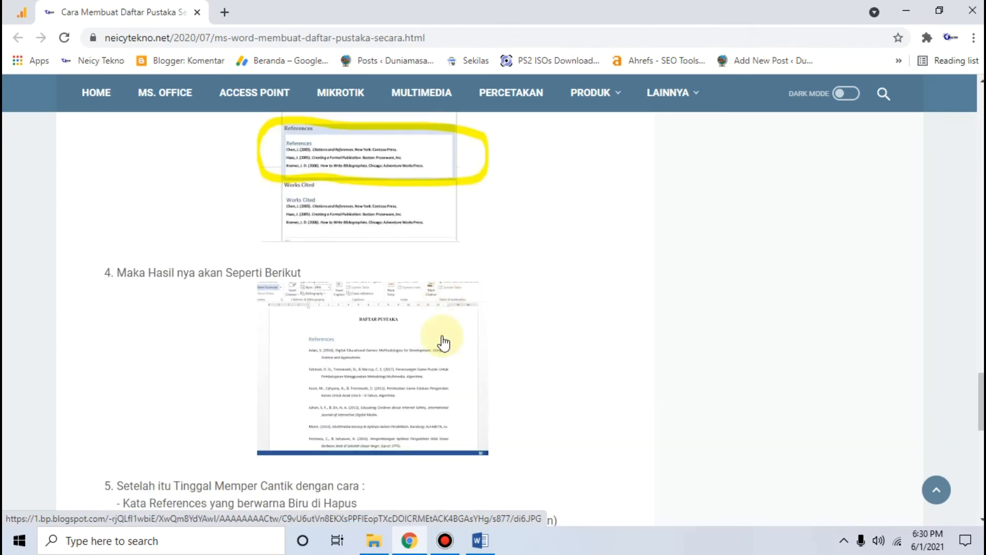
left_click(406, 353)
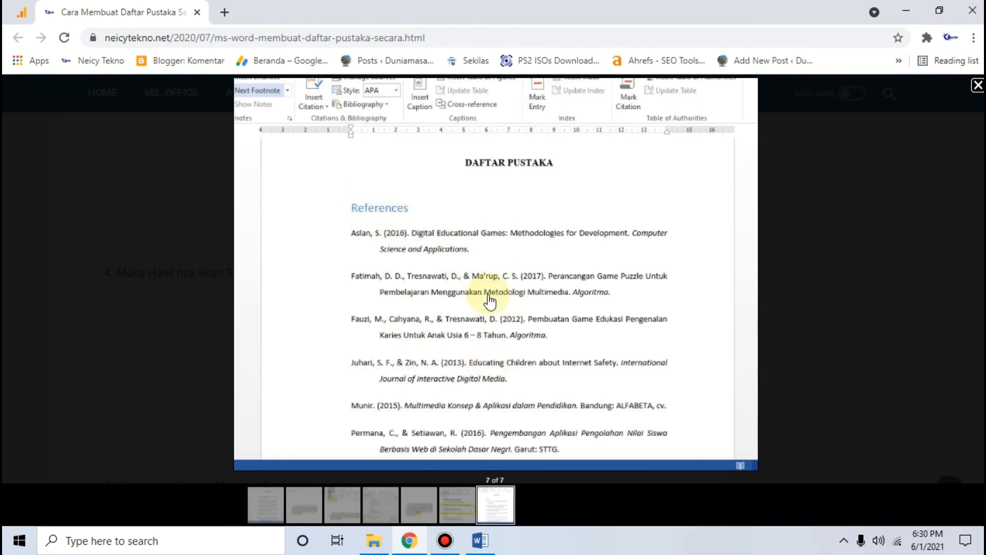
left_click(144, 242)
View the enlarged image of the finished, neatly arranged bibliography near the article's beginning, and close it
scroll(309, 294, "up", 15)
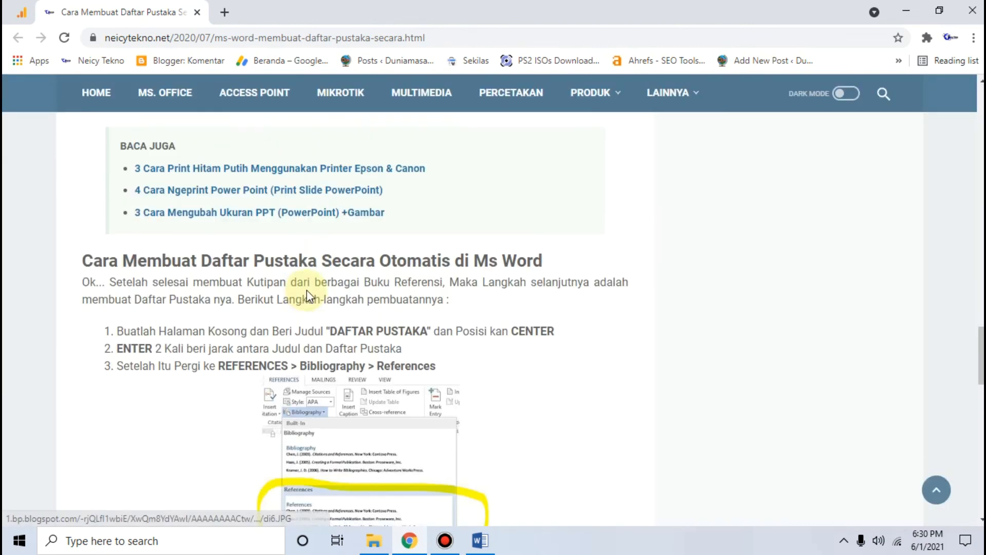
scroll(313, 296, "up", 8)
scroll(314, 293, "down", 2)
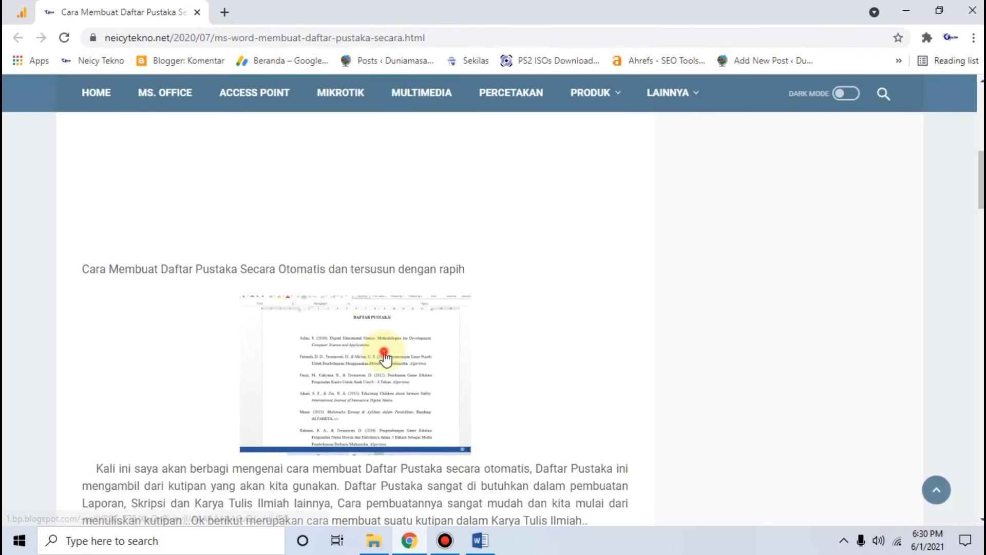
left_click(385, 352)
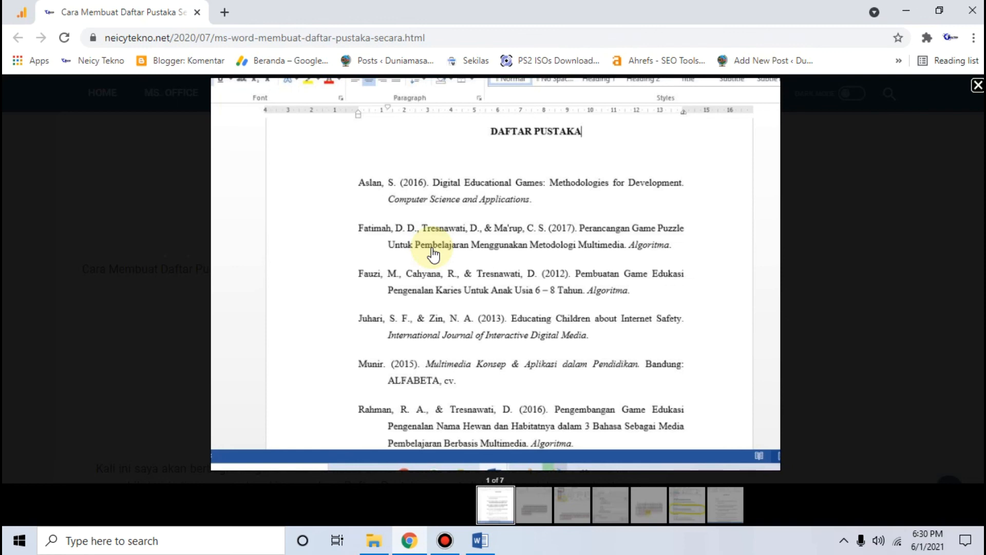
left_click(79, 220)
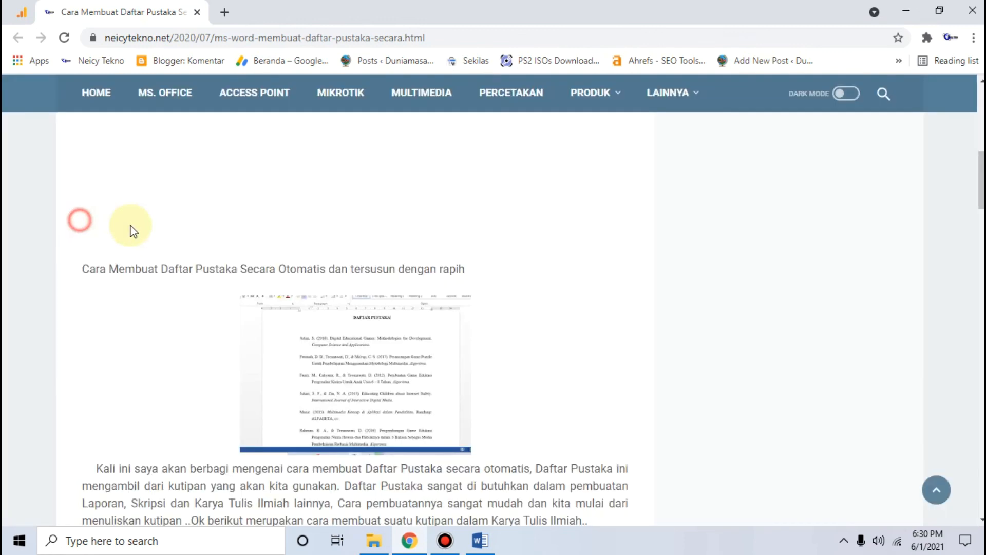
Review the article's citation instructions from the introduction through the Create Source field explanations and step 4, and return to the Word document
scroll(195, 238, "down", 5)
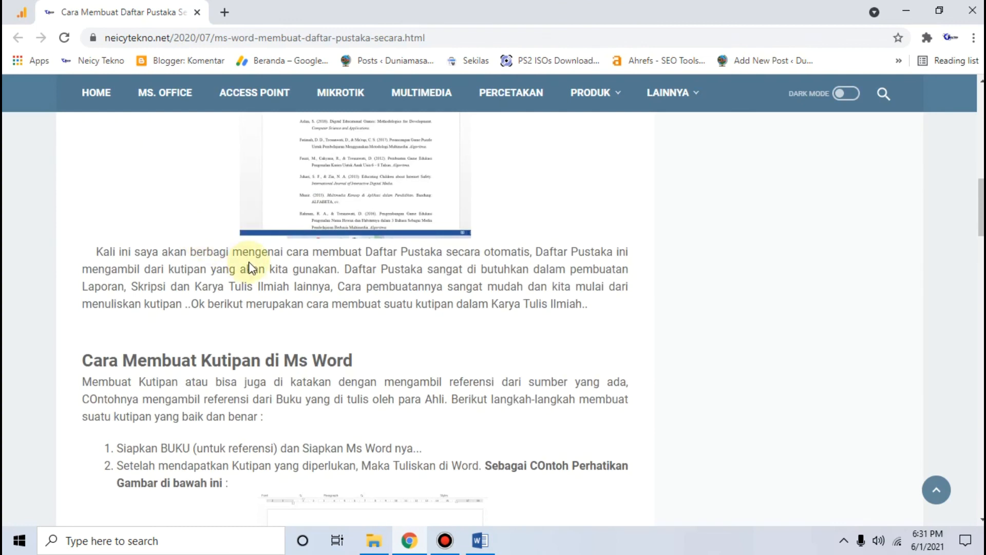
scroll(373, 324, "down", 2)
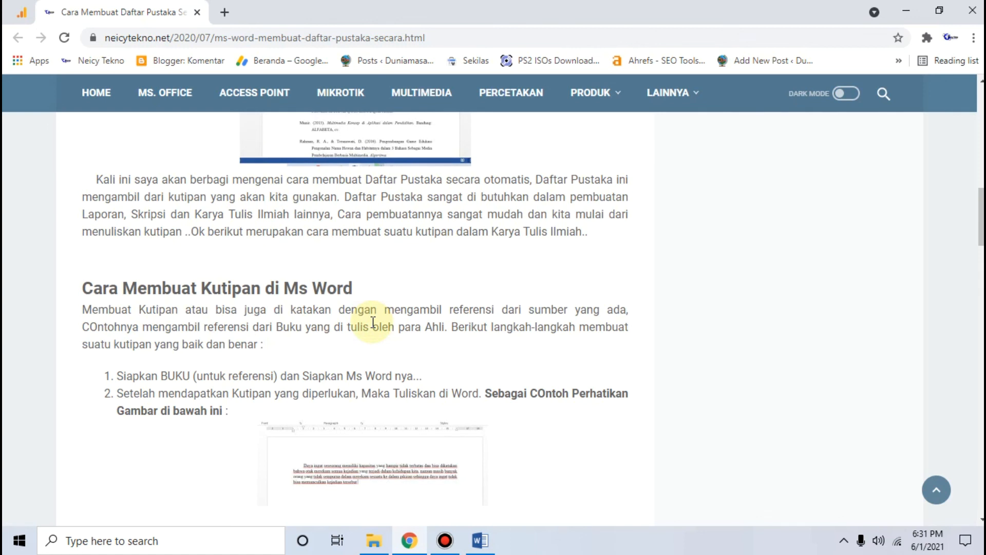
scroll(366, 326, "down", 2)
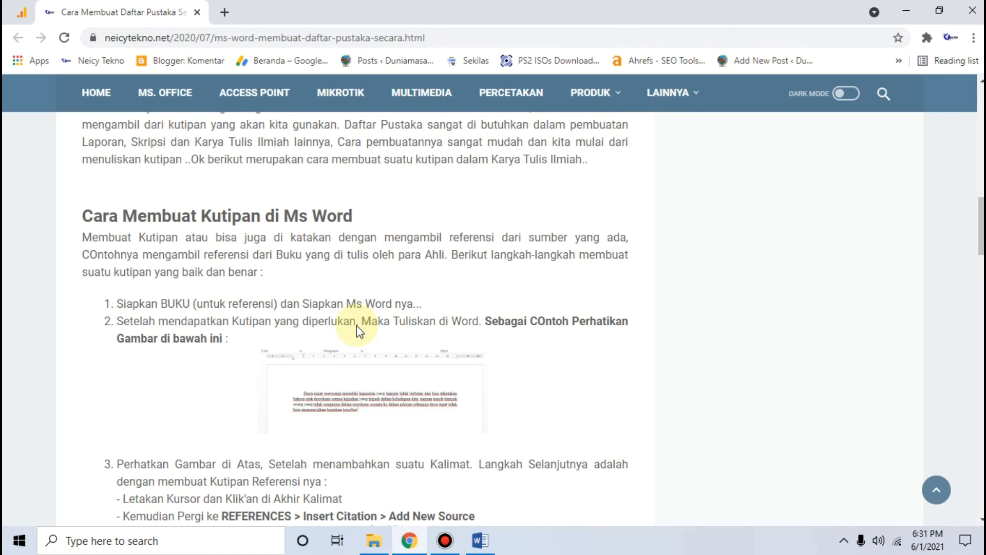
scroll(402, 333, "down", 4)
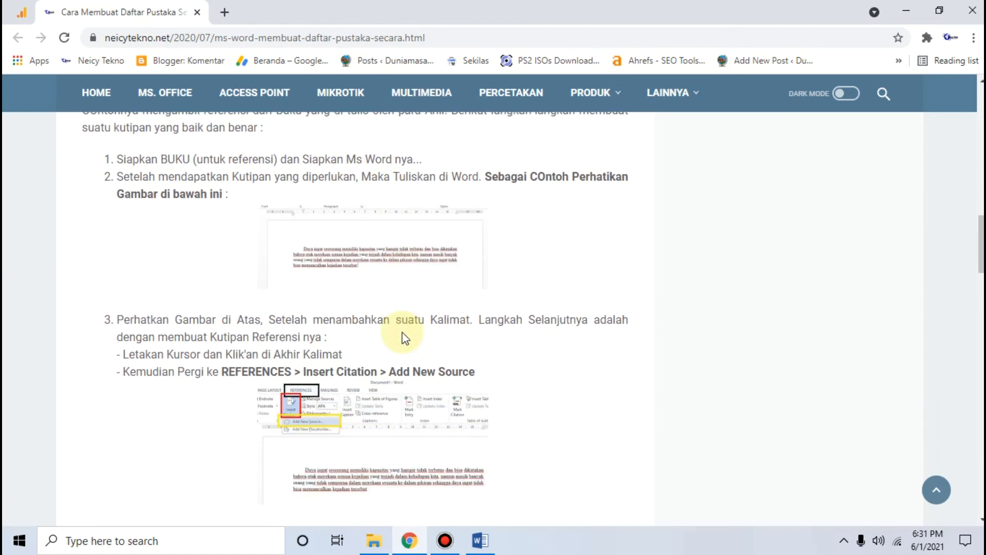
scroll(403, 333, "down", 2)
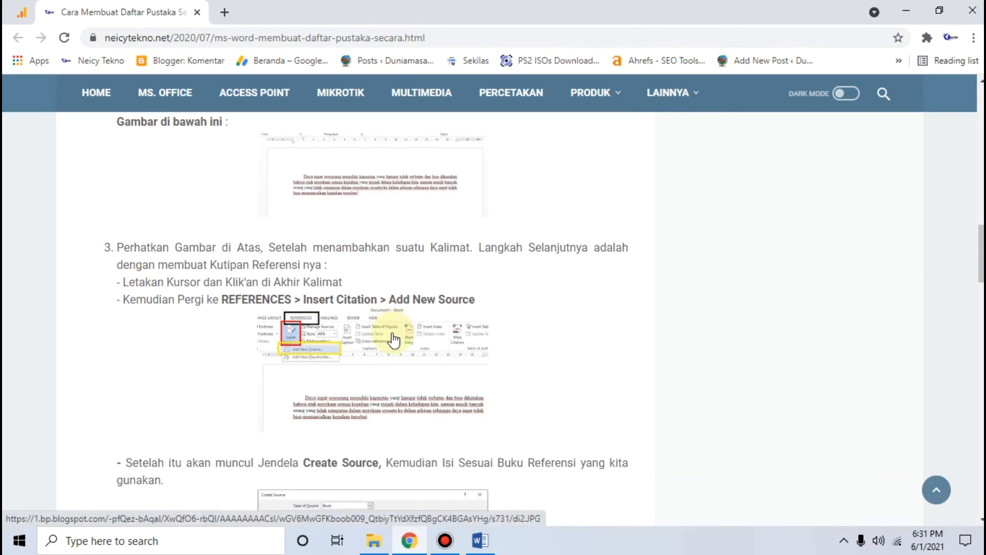
scroll(395, 338, "down", 6)
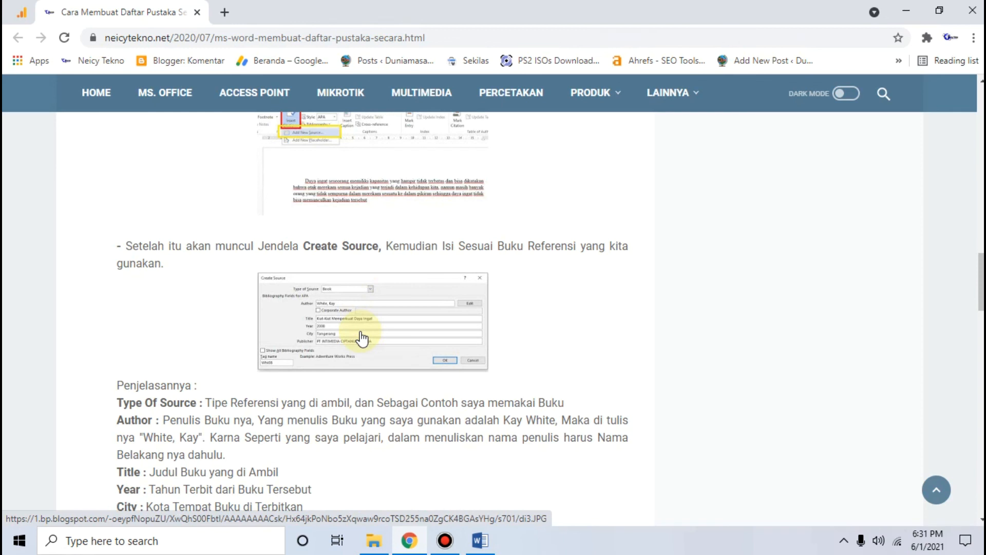
scroll(363, 336, "down", 4)
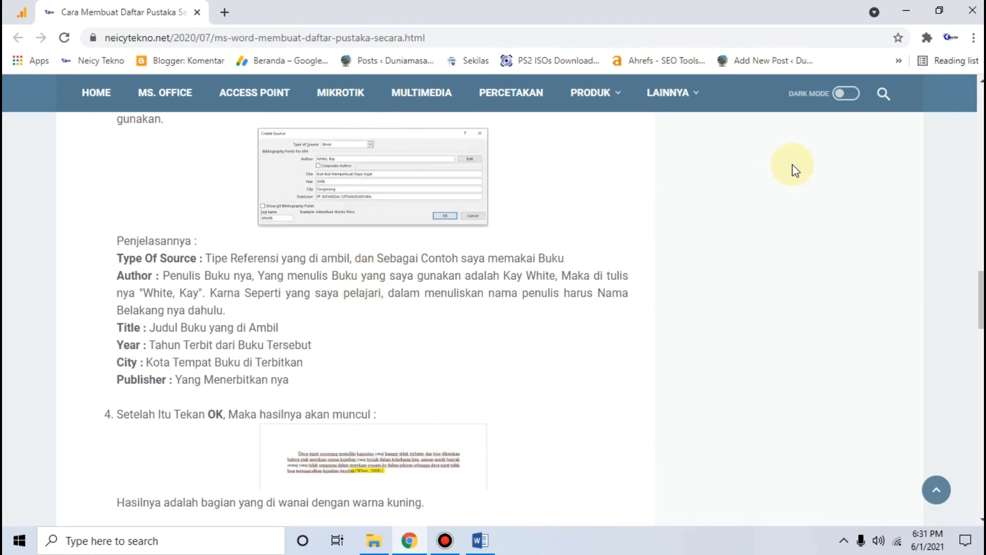
left_click(905, 10)
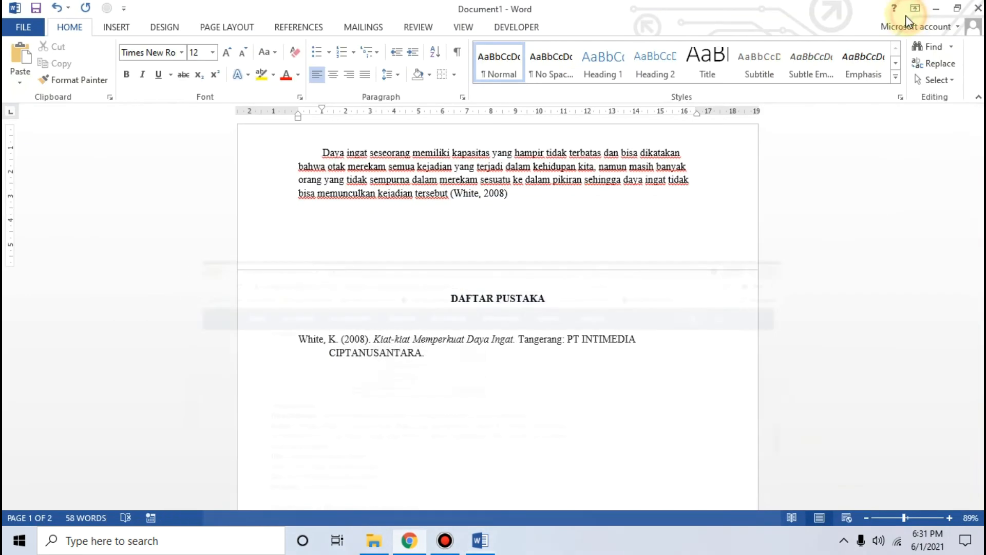